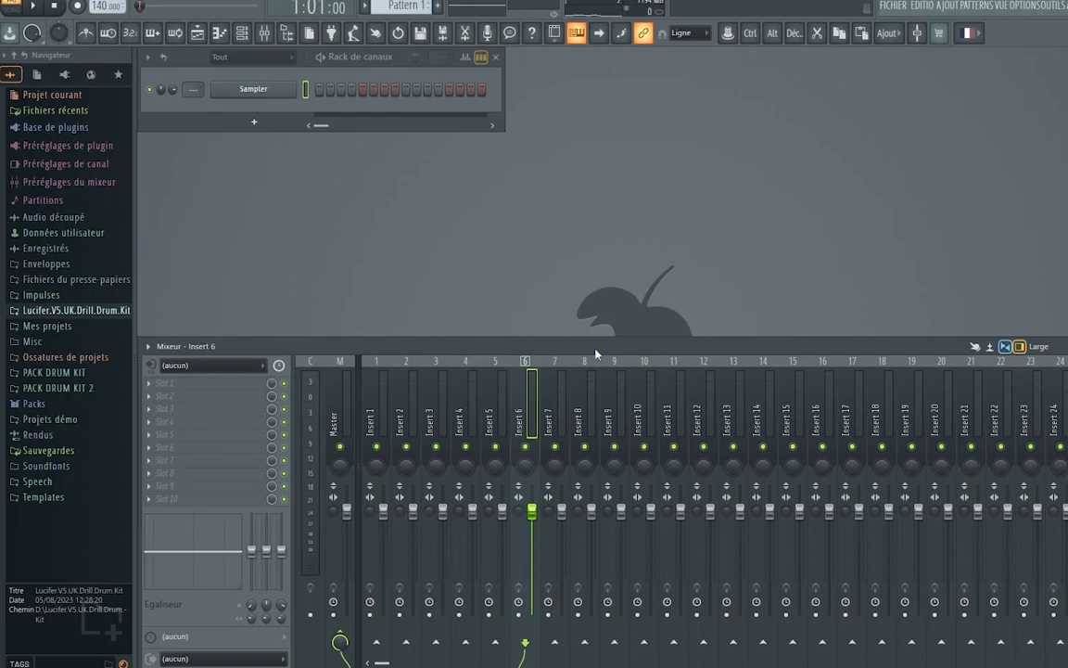
Step: Add a Kontakt 7 channel and load Soft Nylon Guitar - Classical Hall from the Soft Nylon Guitar library
{"action": "left_click", "coordinate": [254, 121]}
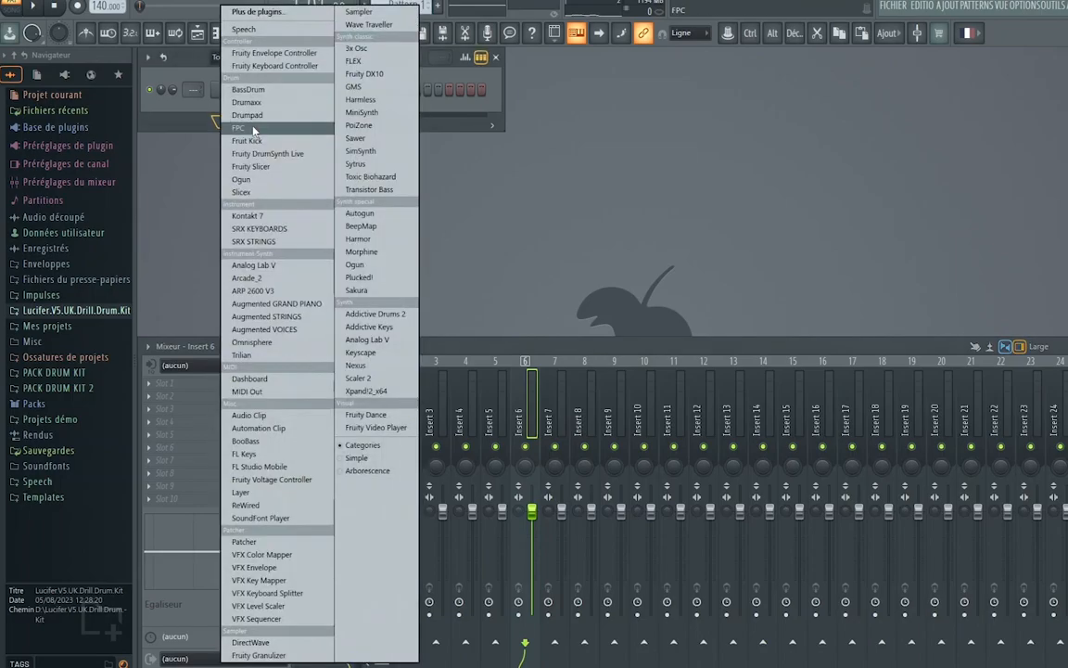
{"action": "left_click", "coordinate": [231, 199]}
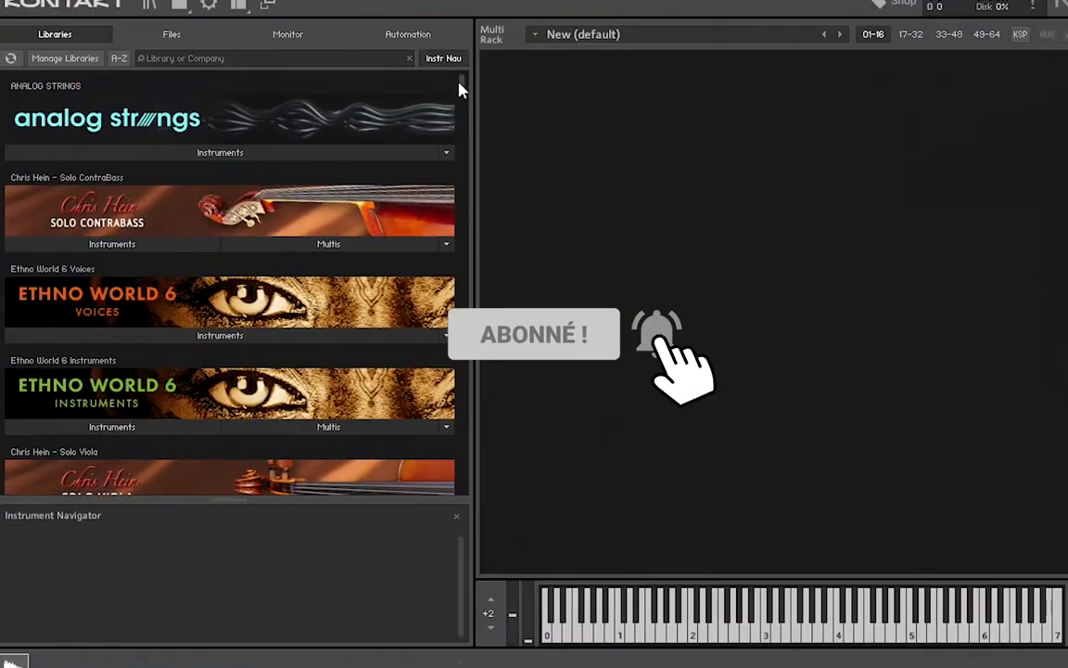
{"action": "scroll", "coordinate": [608, 450], "scroll_direction": "down", "scroll_amount": 5}
{"action": "scroll", "coordinate": [454, 259], "scroll_direction": "down", "scroll_amount": 10}
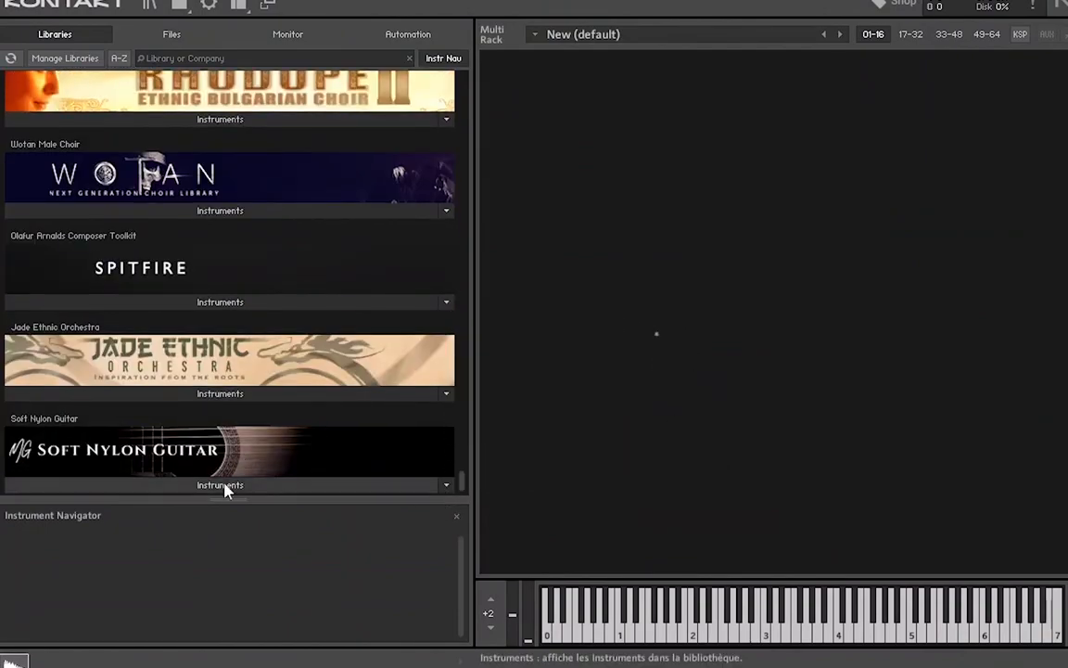
{"action": "left_click", "coordinate": [226, 487]}
{"action": "double_click", "coordinate": [190, 414]}
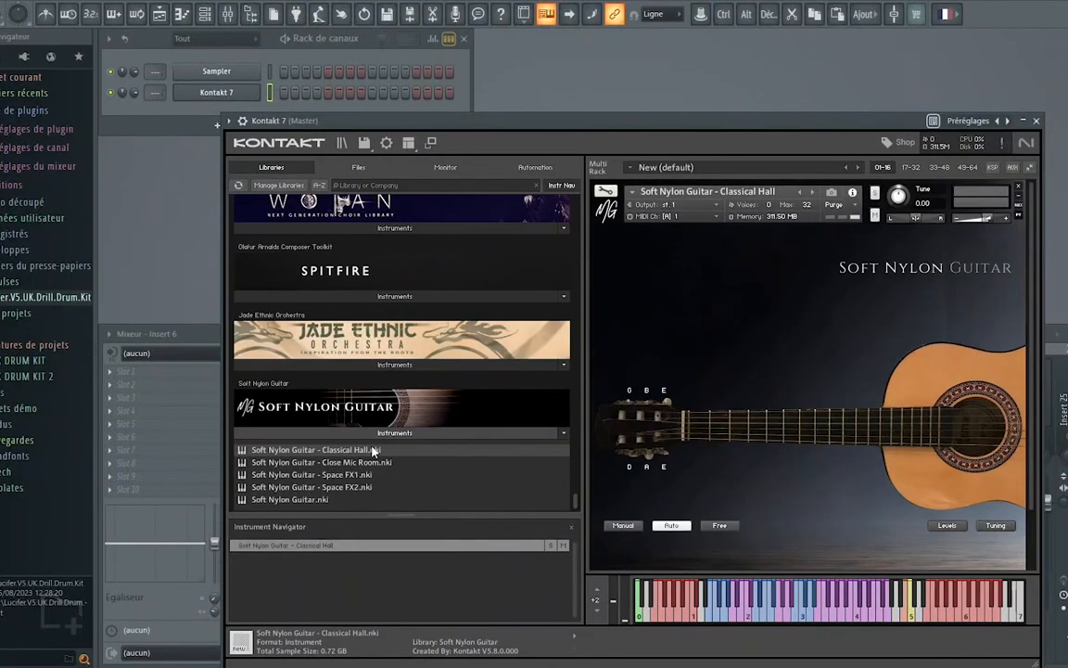
{"action": "left_click", "coordinate": [1038, 121]}
Step: Select mixer Insert 1 and load Fruity Parametric EQ 2 in its first effect slot
{"action": "right_click", "coordinate": [202, 91]}
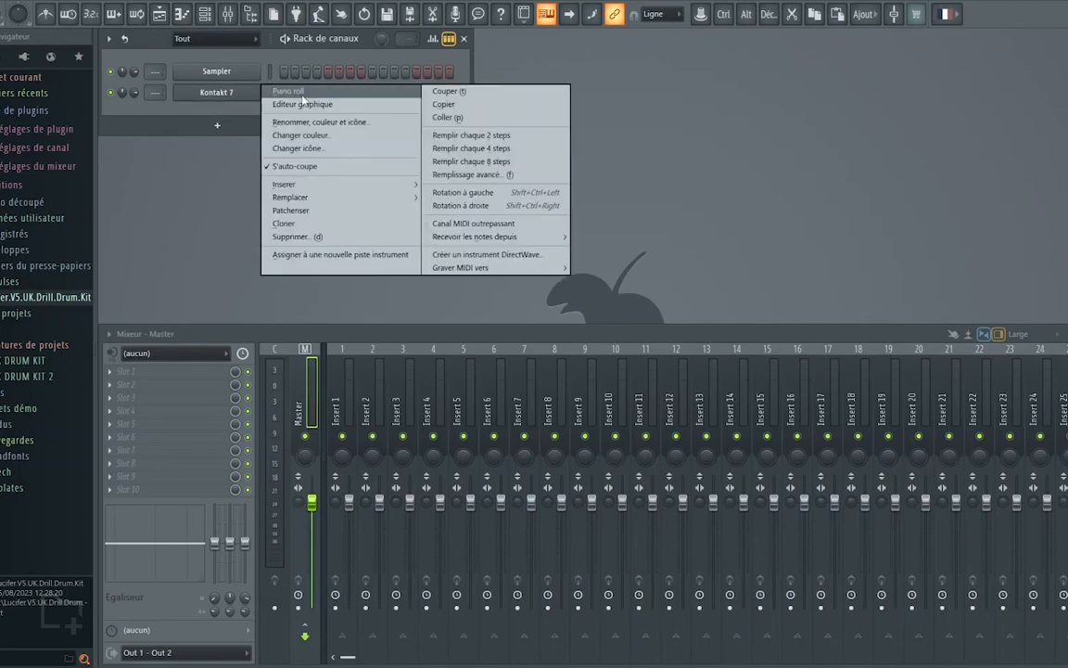
{"action": "left_click", "coordinate": [434, 339]}
{"action": "left_click", "coordinate": [339, 376]}
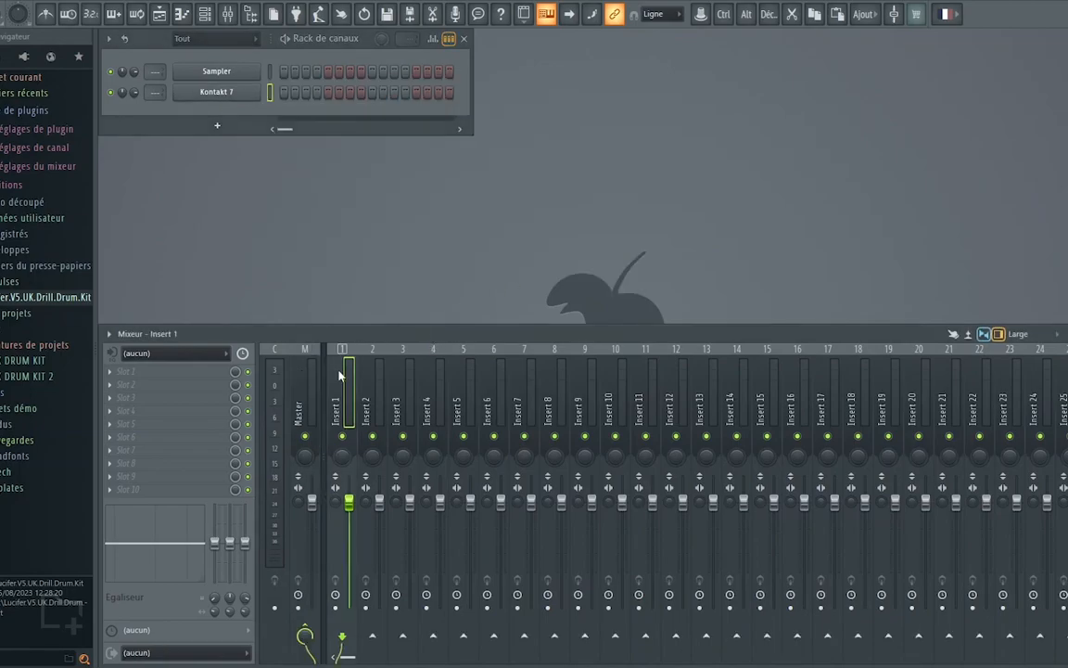
{"action": "left_click", "coordinate": [116, 371]}
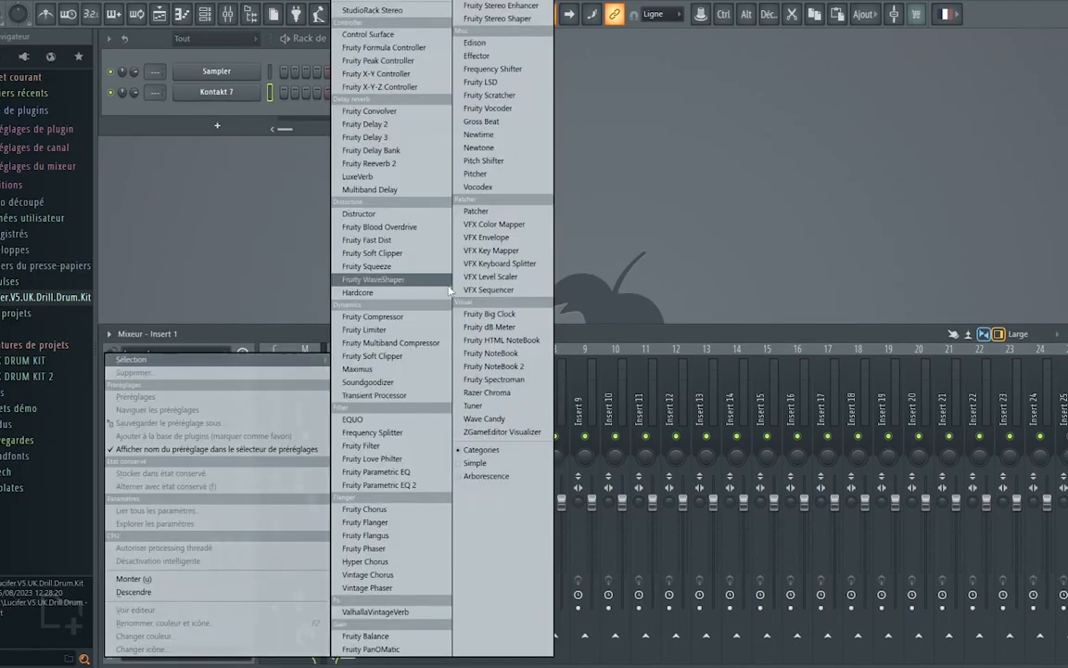
{"action": "left_click", "coordinate": [390, 485]}
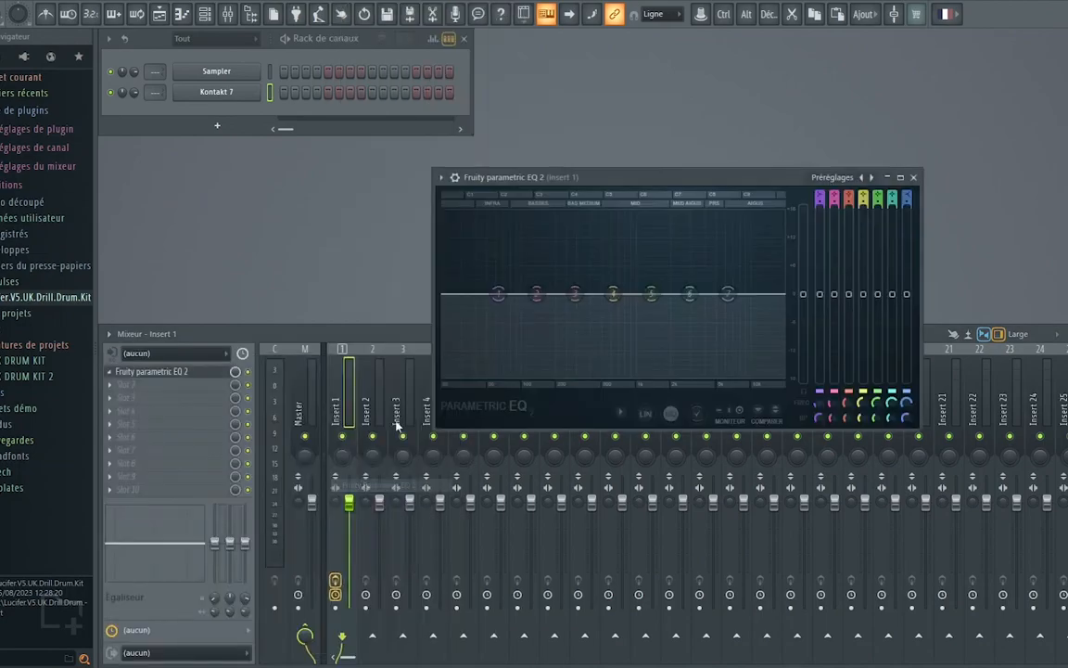
Step: Find ValhallaVintageVerb in the full plugin list and load it in the second effect slot of Insert 1
{"action": "left_click", "coordinate": [109, 385]}
{"action": "mouse_move", "coordinate": [148, 359]}
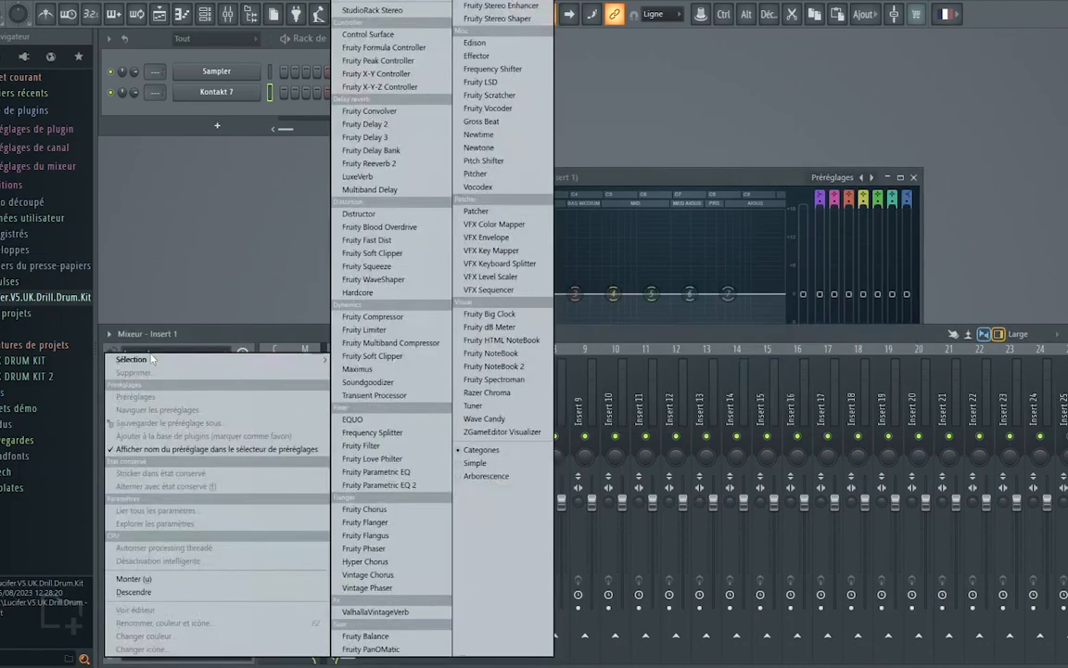
{"action": "left_click", "coordinate": [371, 2]}
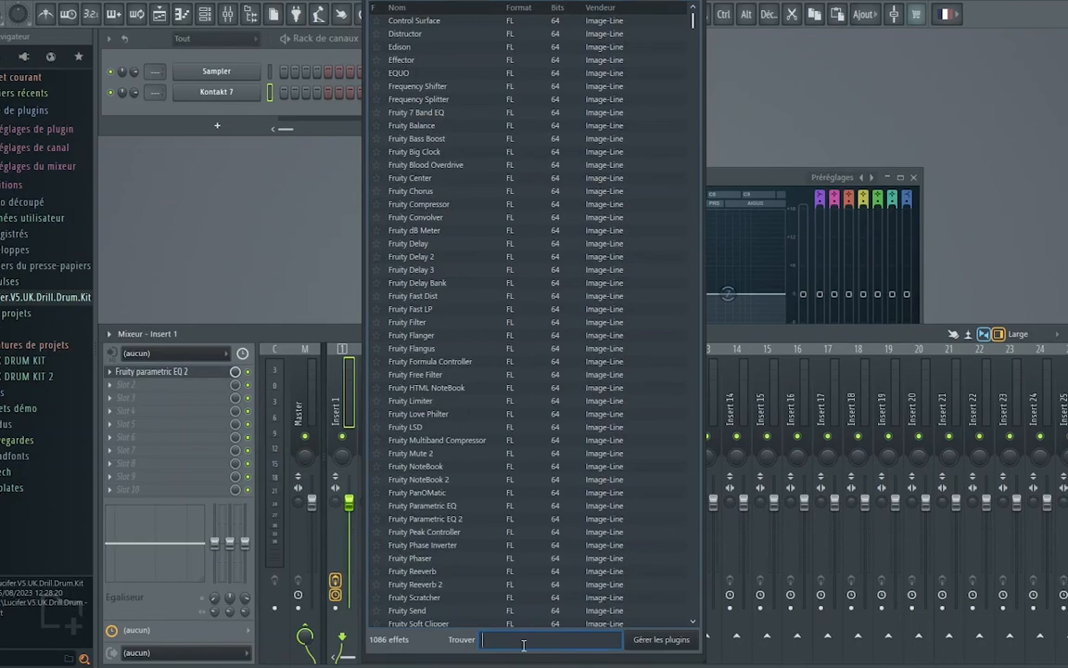
{"action": "type", "text": "Vi"}
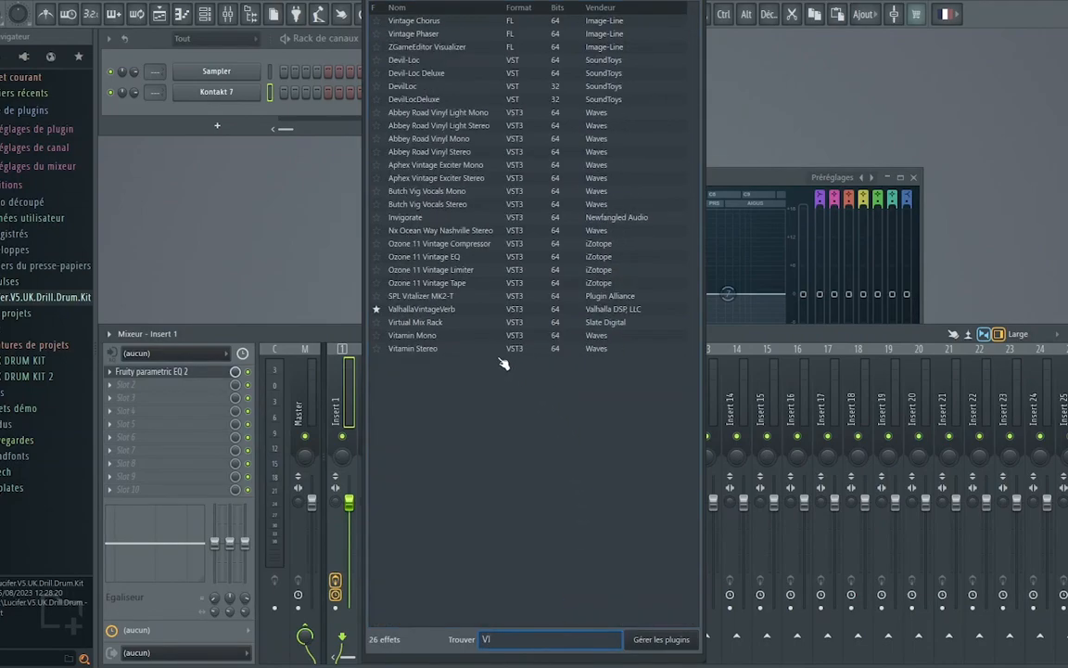
{"action": "left_click", "coordinate": [426, 309]}
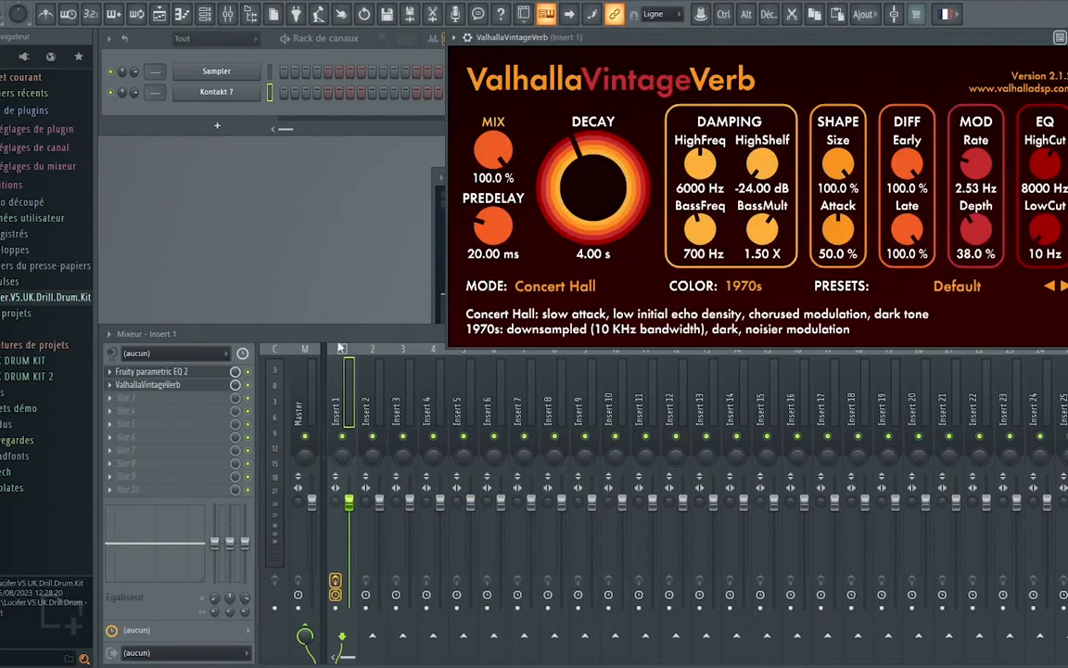
Step: Load Fruity Delay 2 in the third effect slot of Insert 1 and RC-20 Retro Color in the fourth
{"action": "left_click", "coordinate": [121, 399]}
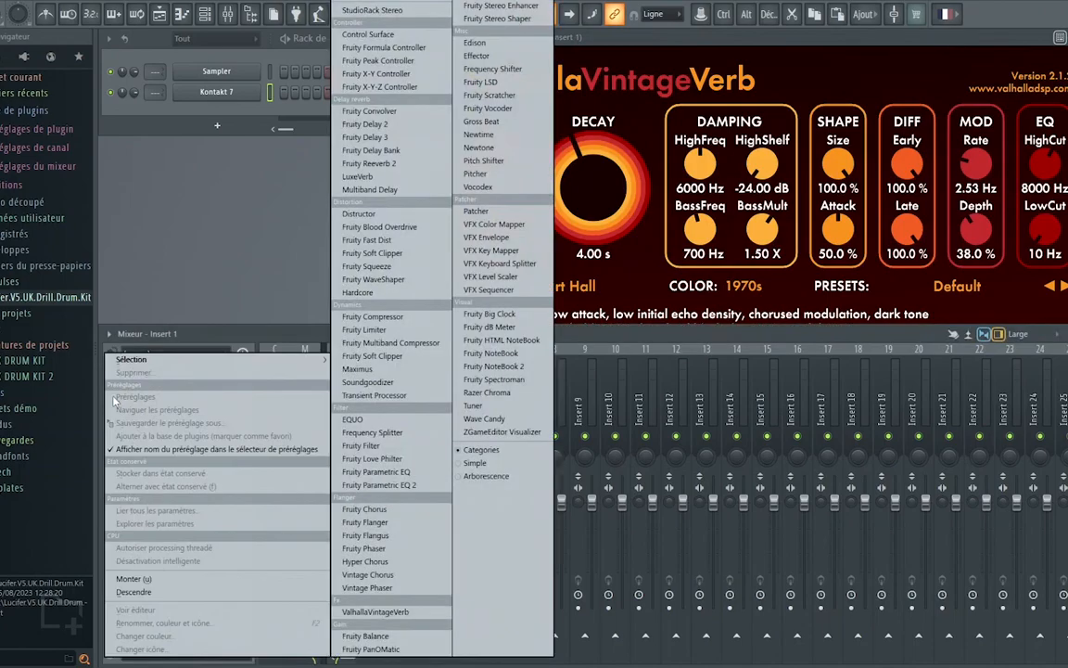
{"action": "left_click", "coordinate": [388, 125]}
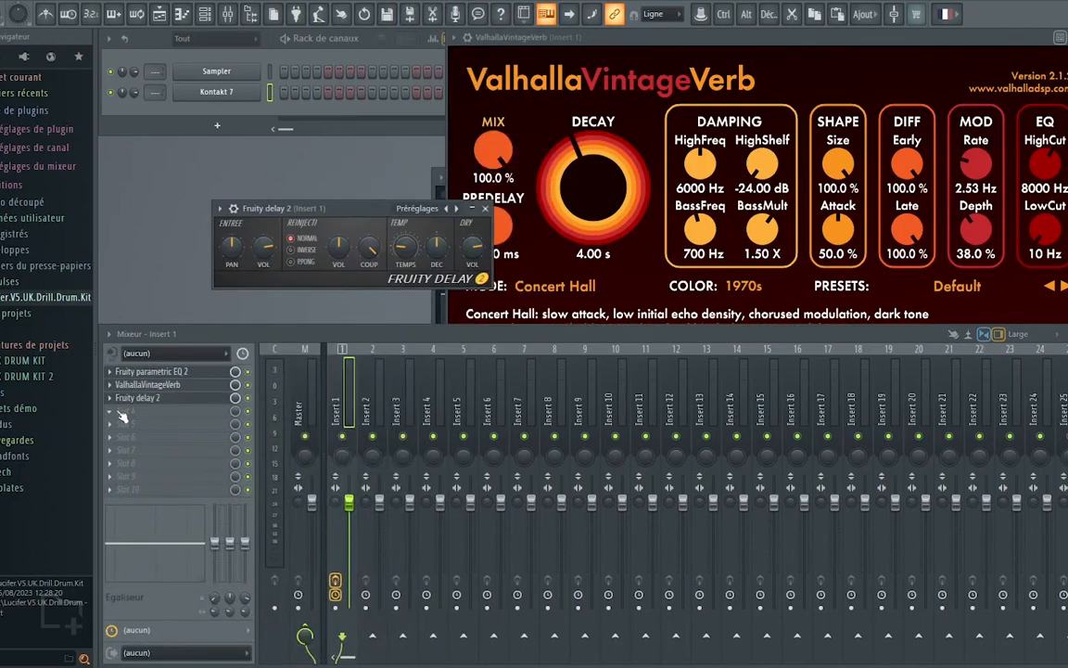
{"action": "left_click", "coordinate": [123, 417]}
{"action": "left_click", "coordinate": [372, 7]}
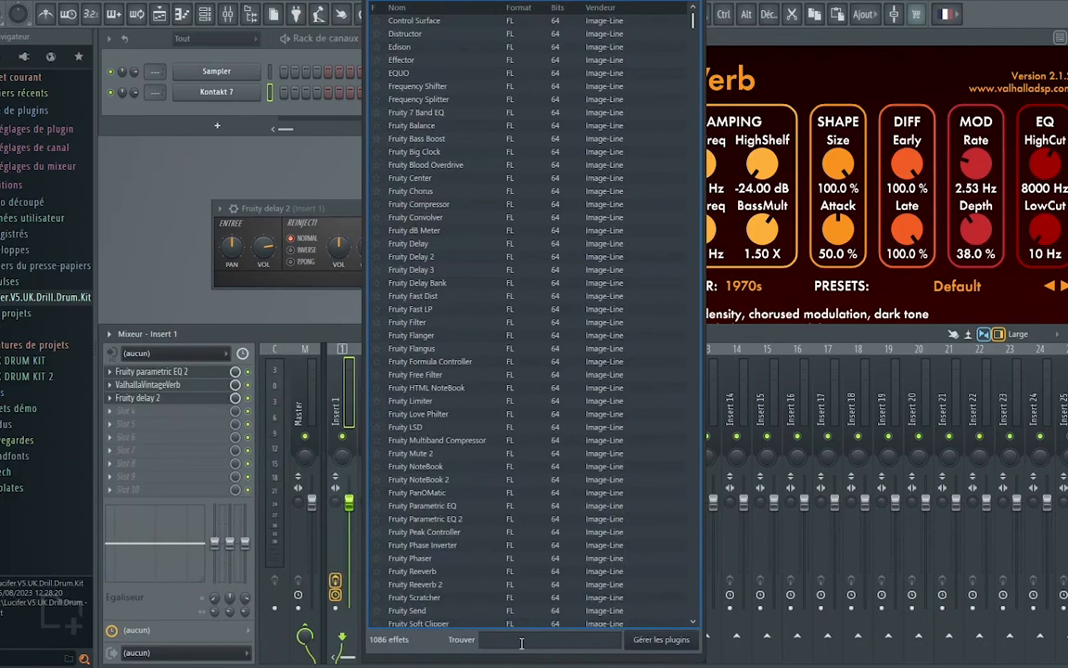
{"action": "type", "text": "RC"}
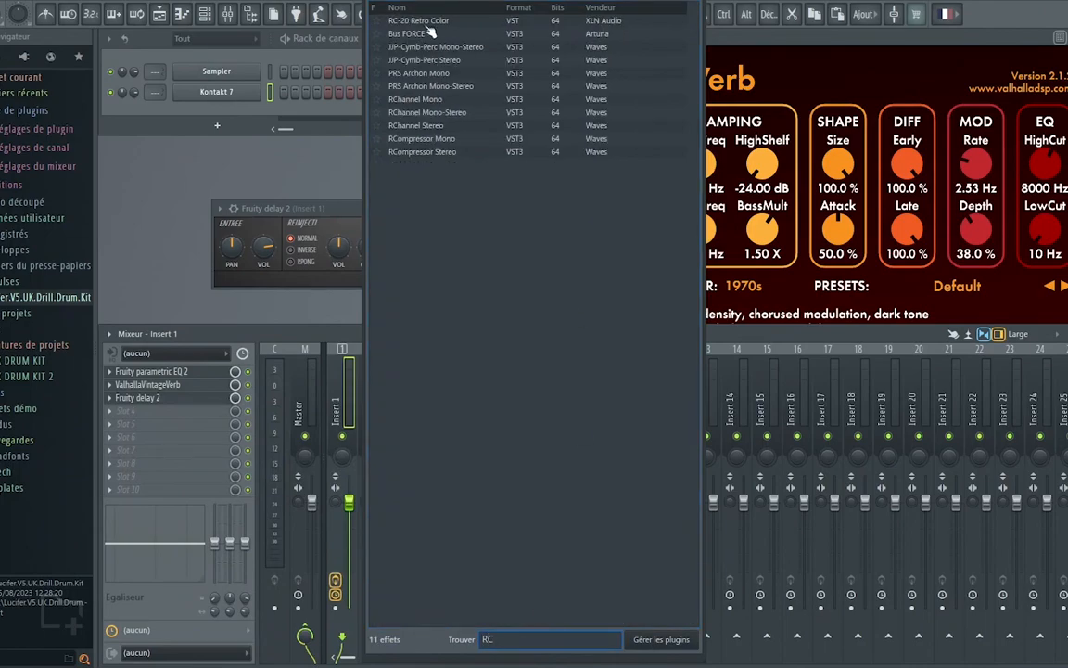
{"action": "double_click", "coordinate": [408, 20]}
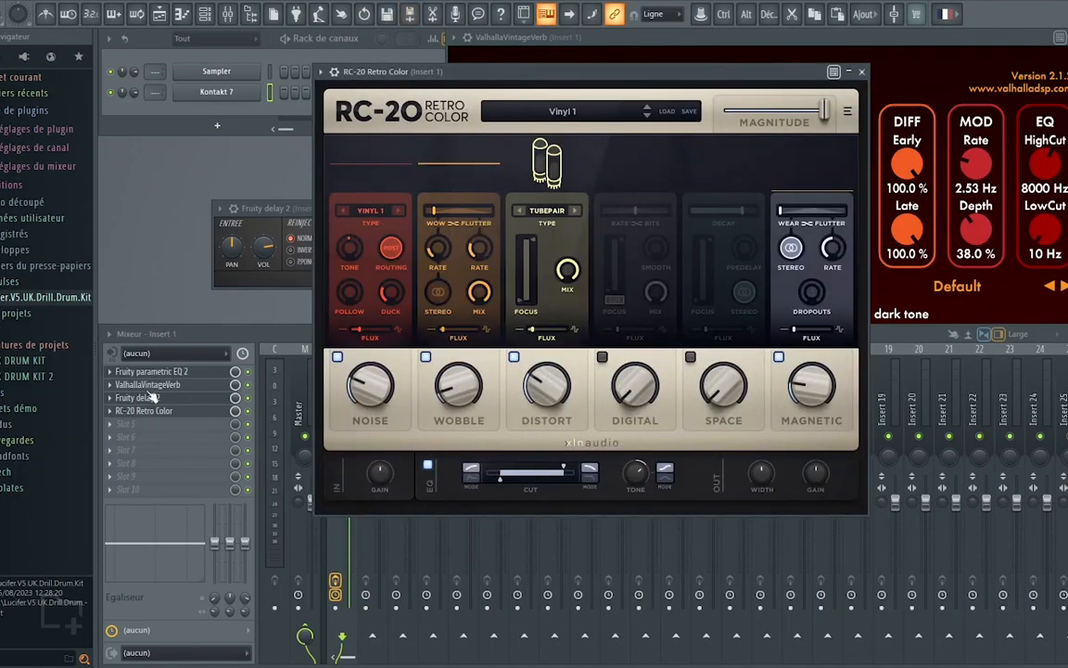
Step: Load Fruity Limiter in the fifth effect slot of Insert 1 and close all open effect windows
{"action": "left_click", "coordinate": [109, 434]}
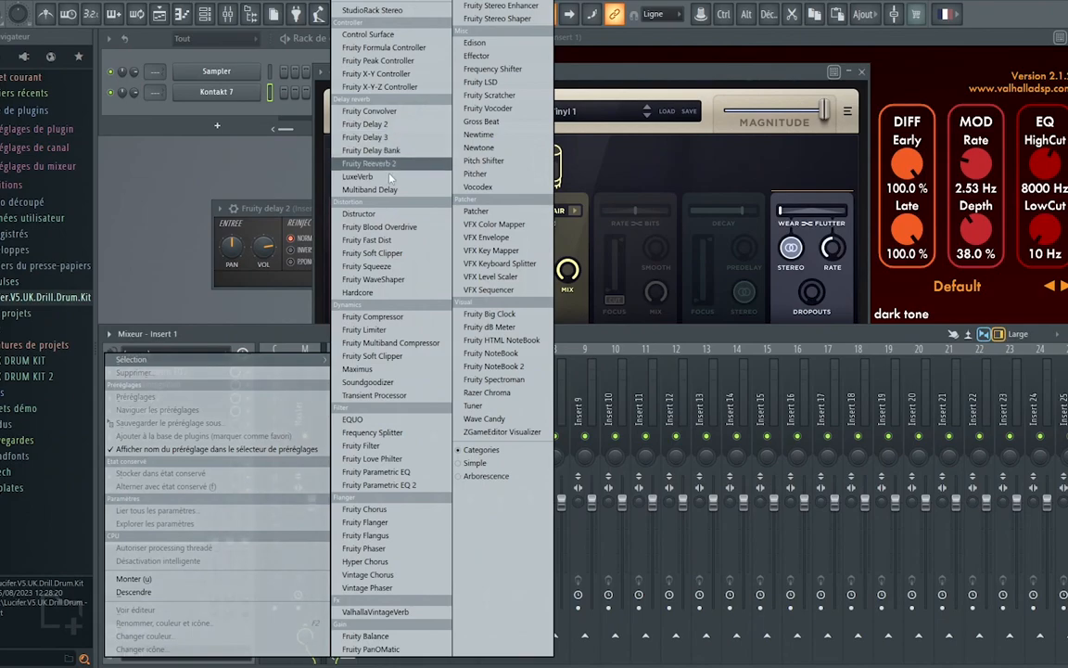
{"action": "left_click", "coordinate": [390, 331]}
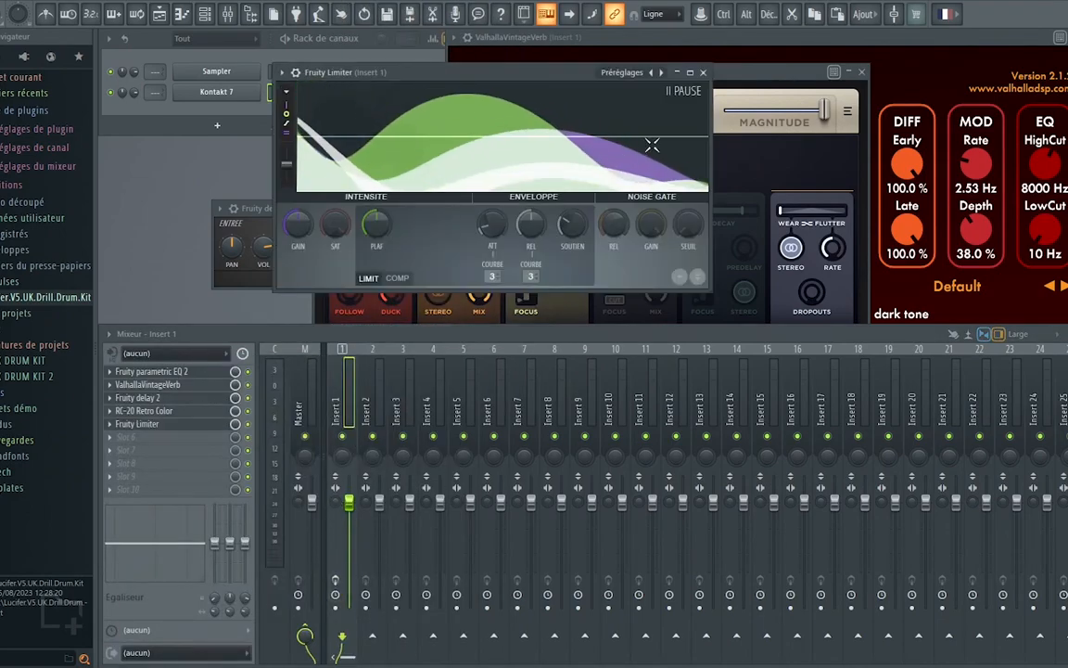
{"action": "left_click", "coordinate": [703, 72]}
{"action": "left_click", "coordinate": [1067, 38]}
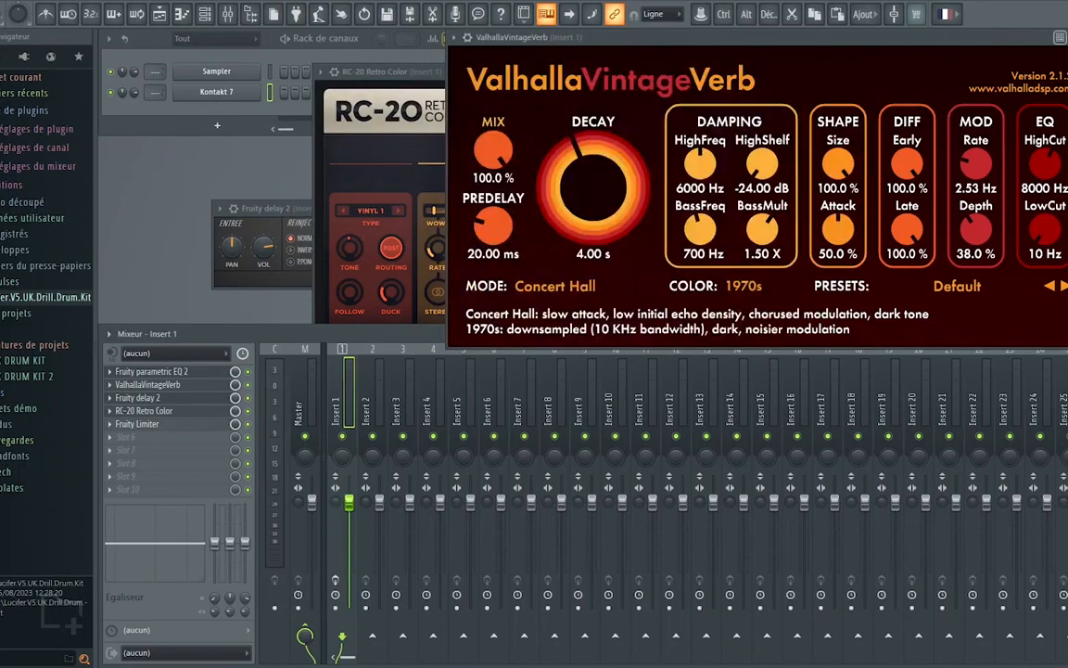
{"action": "left_click", "coordinate": [862, 73]}
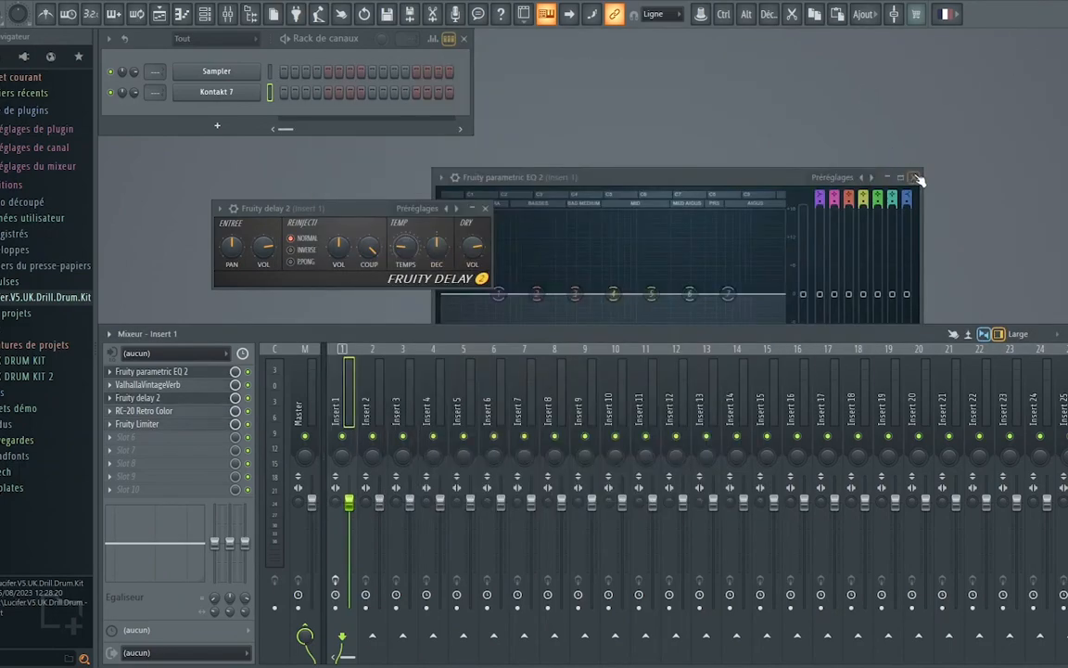
{"action": "left_click", "coordinate": [918, 178]}
{"action": "left_click", "coordinate": [484, 208]}
Step: Open the Kontakt 7 channel's piano roll and place staggered one-bar E4, G4 and B4 notes in bar 1
{"action": "right_click", "coordinate": [255, 92]}
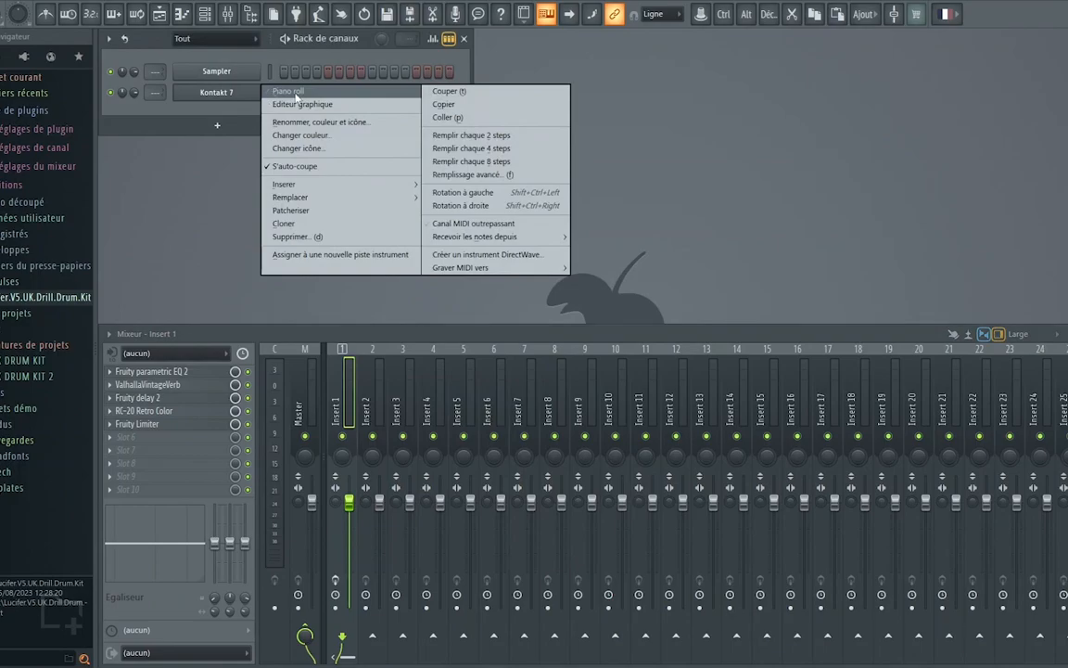
{"action": "left_click", "coordinate": [293, 93]}
{"action": "left_click_drag", "start_coordinate": [186, 333], "coordinate": [76, 349]}
{"action": "left_click_drag", "start_coordinate": [156, 341], "coordinate": [256, 326]}
{"action": "key", "text": "space"}
{"action": "scroll", "coordinate": [889, 355], "scroll_direction": "up", "scroll_amount": 3}
{"action": "key", "text": "space"}
{"action": "left_click_drag", "start_coordinate": [169, 343], "coordinate": [171, 374]}
{"action": "left_click_drag", "start_coordinate": [170, 313], "coordinate": [181, 307]}
{"action": "key", "text": "space"}
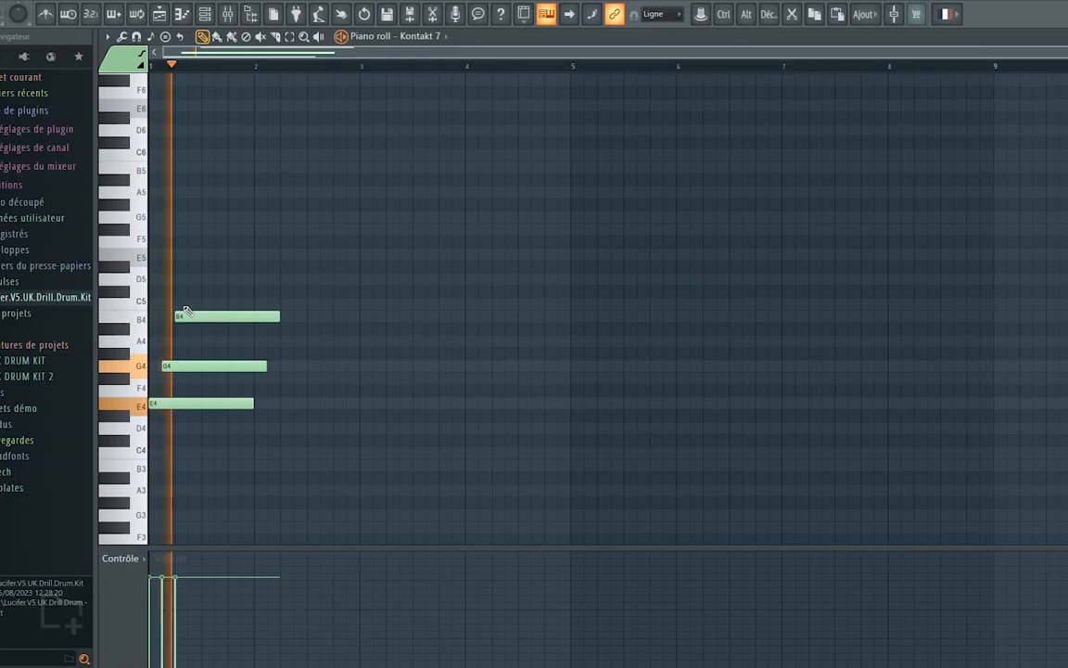
{"action": "key", "text": "space"}
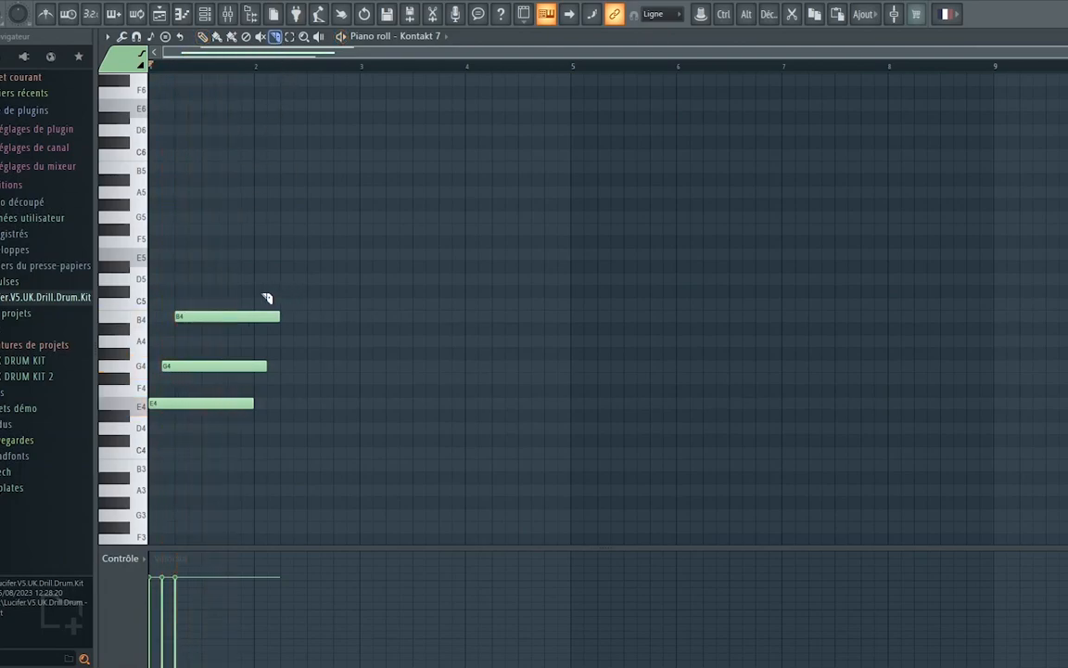
Step: Trim the first chord's notes at the start of bar 2 and build a staggered D4, F#4, A4 chord in bar 2
{"action": "left_click_drag", "start_coordinate": [253, 286], "coordinate": [257, 401]}
{"action": "left_click", "coordinate": [203, 36]}
{"action": "left_click_drag", "start_coordinate": [293, 287], "coordinate": [311, 434]}
{"action": "left_click", "coordinate": [333, 417]}
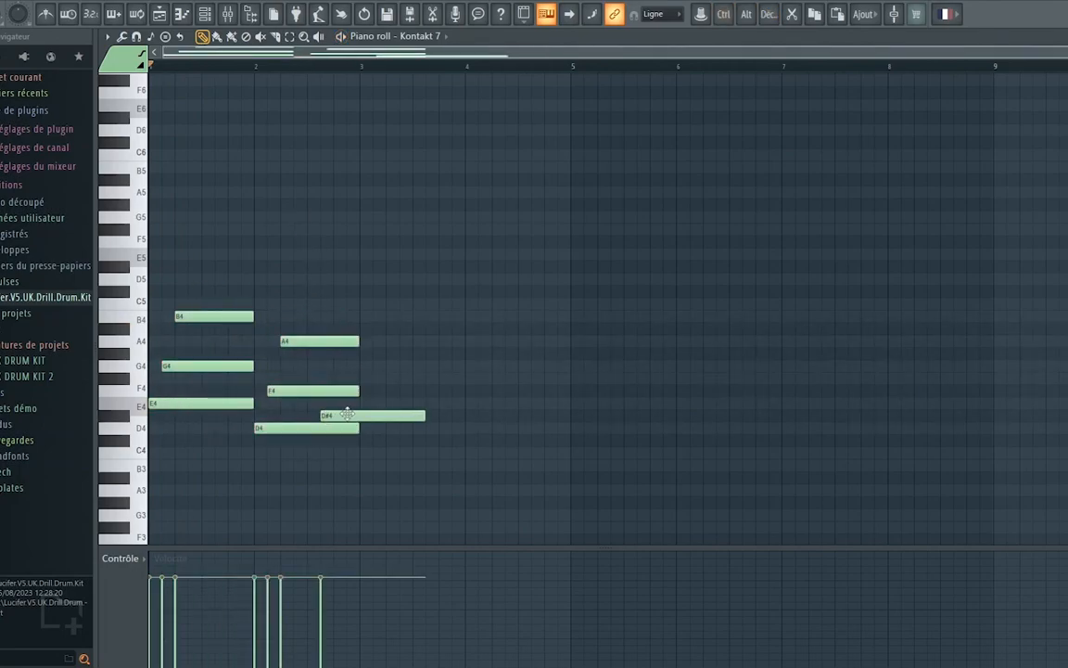
{"action": "right_click", "coordinate": [345, 413]}
{"action": "key", "text": "space"}
{"action": "left_click_drag", "start_coordinate": [323, 387], "coordinate": [324, 374]}
Step: Copy the staggered chord into bar 3 as C4, E4, G4 and into bar 4 as F#4, A4, D5
{"action": "left_click_drag", "start_coordinate": [414, 286], "coordinate": [397, 454]}
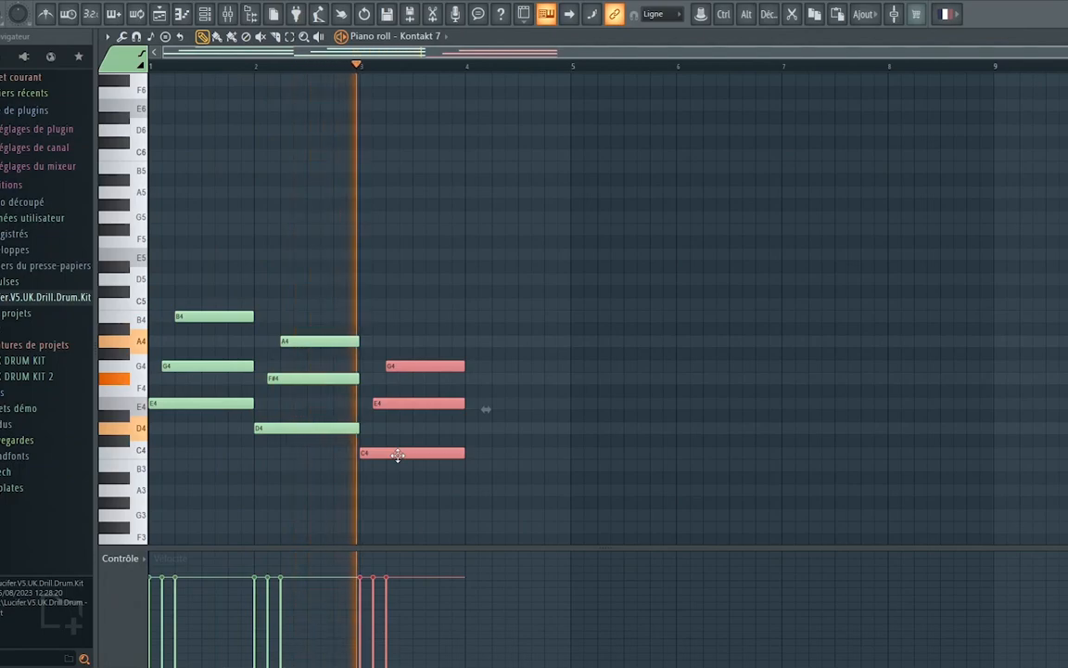
{"action": "key", "text": "space"}
{"action": "left_click_drag", "start_coordinate": [397, 454], "coordinate": [510, 389]}
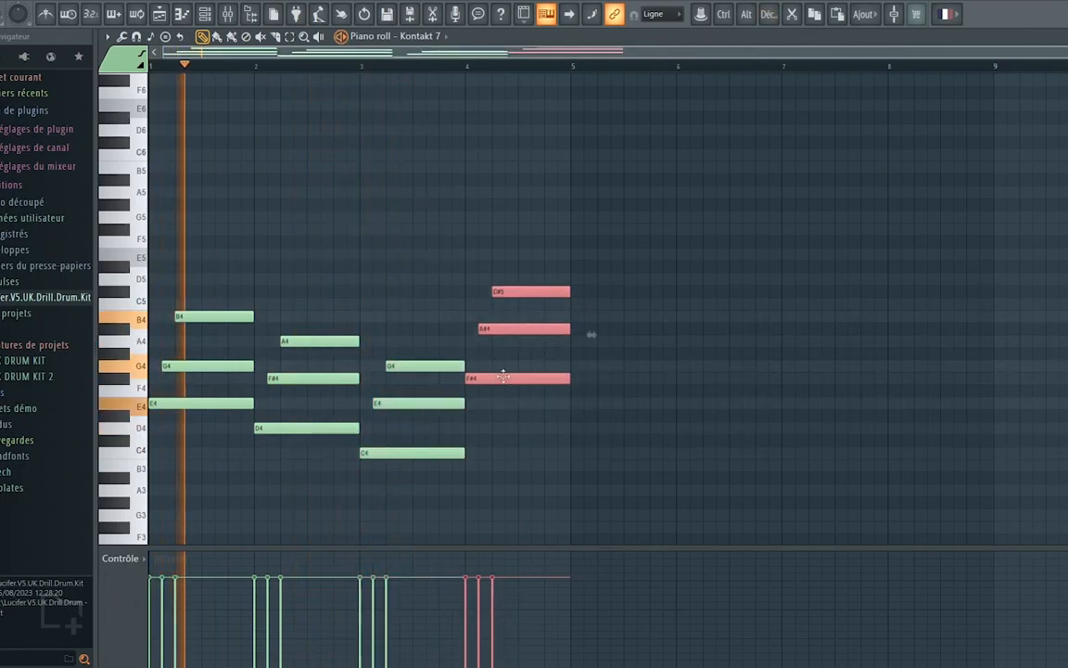
{"action": "left_click", "coordinate": [498, 339]}
{"action": "right_click", "coordinate": [498, 340]}
{"action": "left_click_drag", "start_coordinate": [498, 326], "coordinate": [498, 339]}
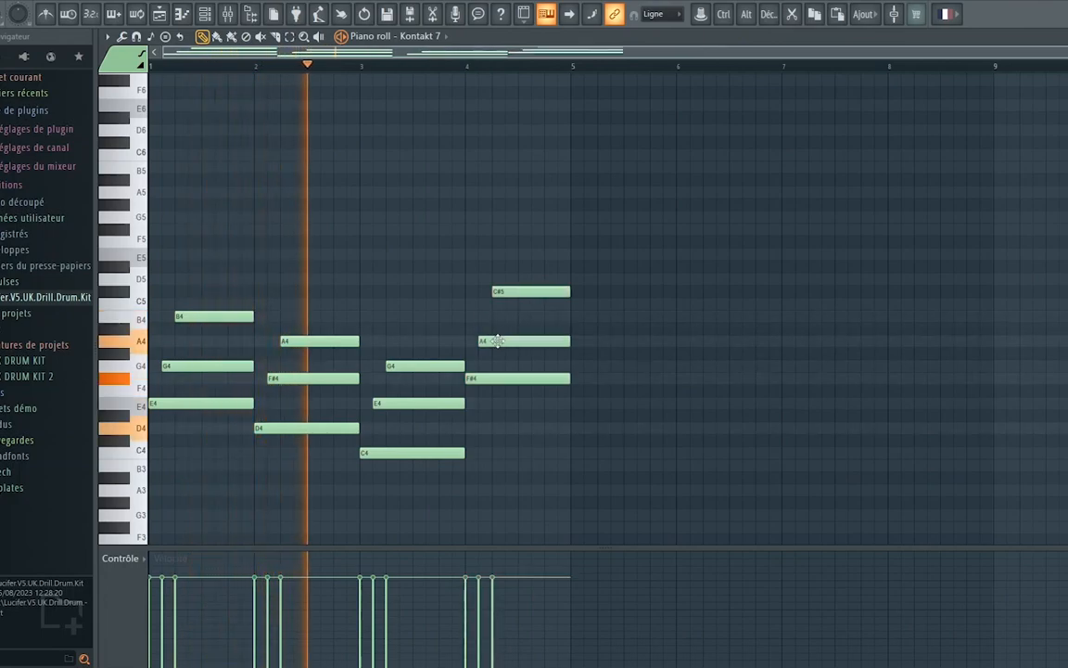
{"action": "left_click_drag", "start_coordinate": [509, 292], "coordinate": [512, 273]}
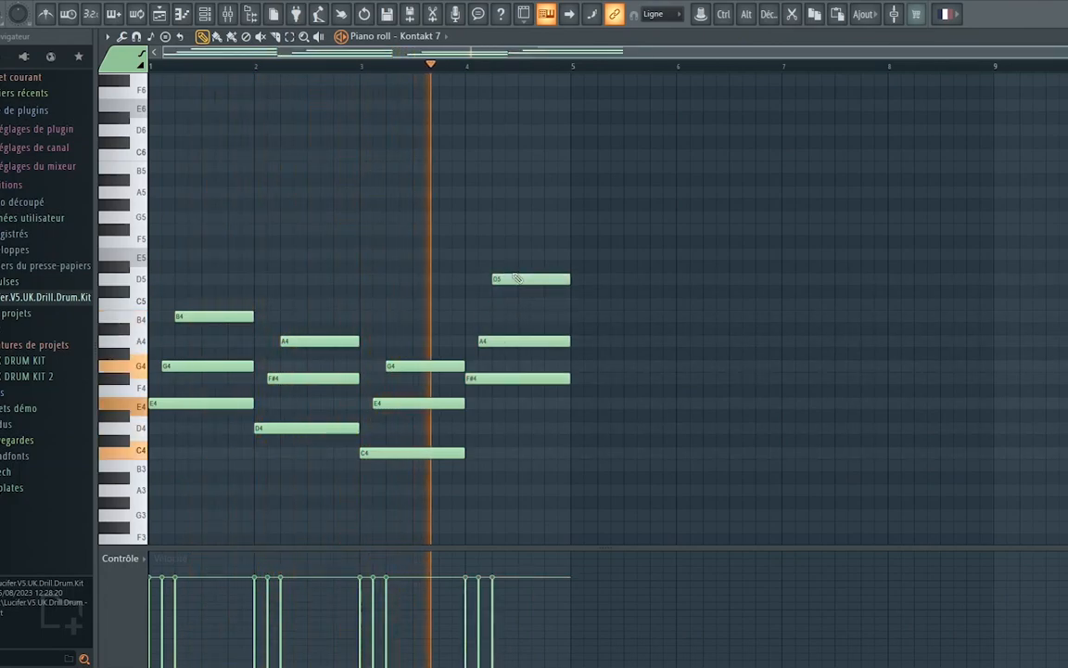
Step: Duplicate each chord's lowest note one octave down, as E3, D3, C3 and F#3 starting on bars 1 to 4
{"action": "scroll", "coordinate": [512, 273], "scroll_direction": "down", "scroll_amount": 3}
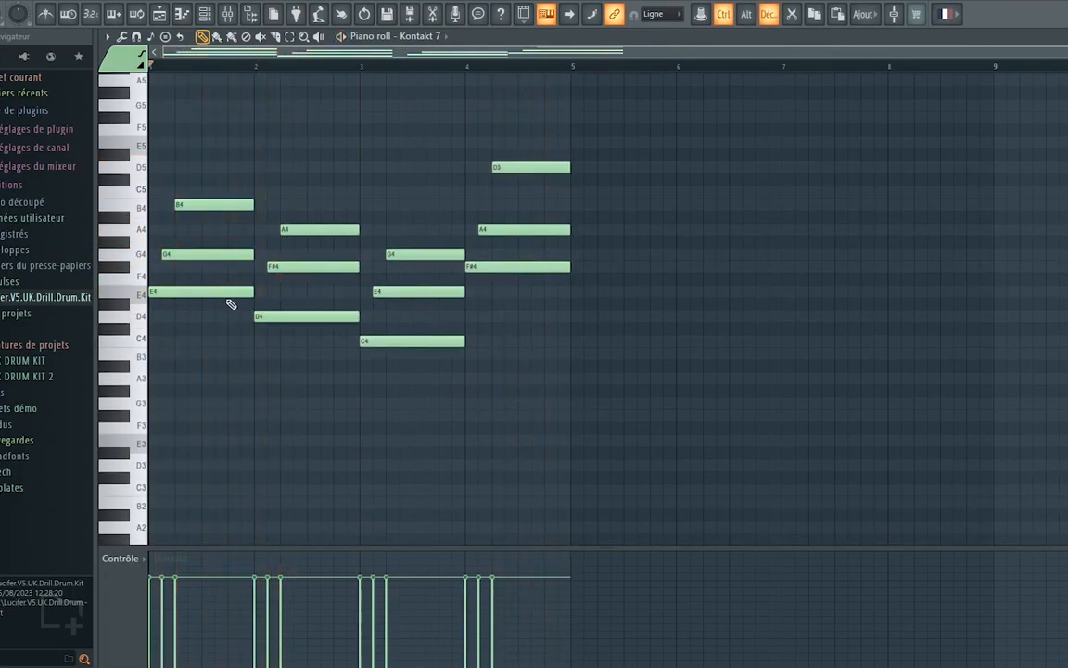
{"action": "left_click", "coordinate": [219, 293], "text": "ctrl+shift"}
{"action": "left_click", "coordinate": [272, 316], "text": "ctrl+shift"}
{"action": "left_click", "coordinate": [373, 341], "text": "ctrl+shift"}
{"action": "left_click", "coordinate": [523, 269], "text": "ctrl+shift"}
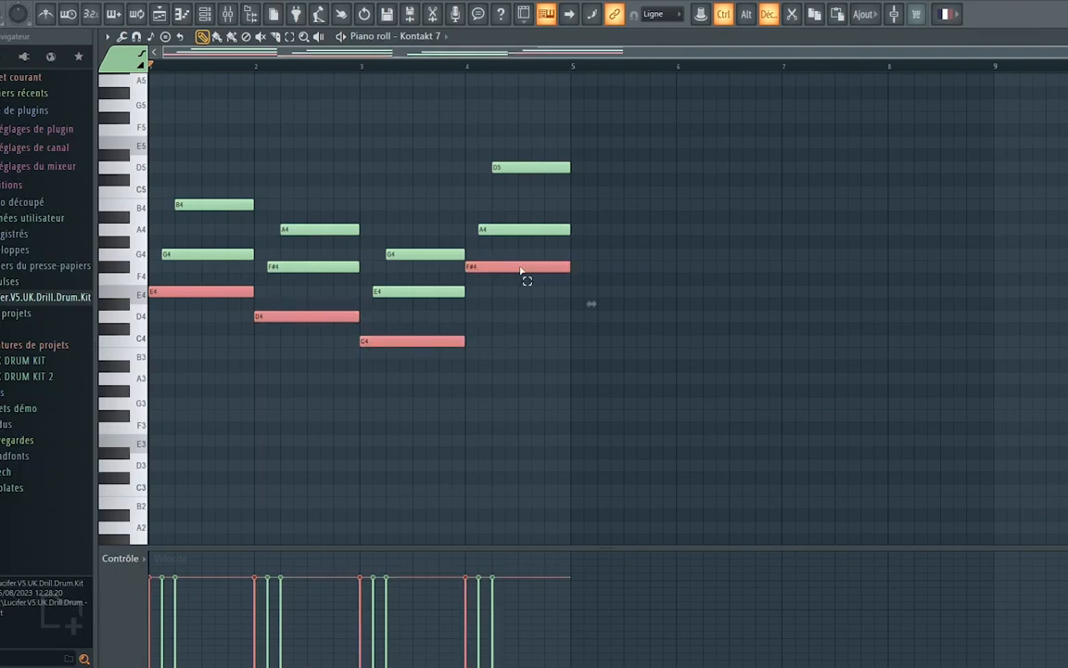
{"action": "left_click_drag", "start_coordinate": [172, 293], "coordinate": [209, 295]}
{"action": "key", "text": "ctrl"}
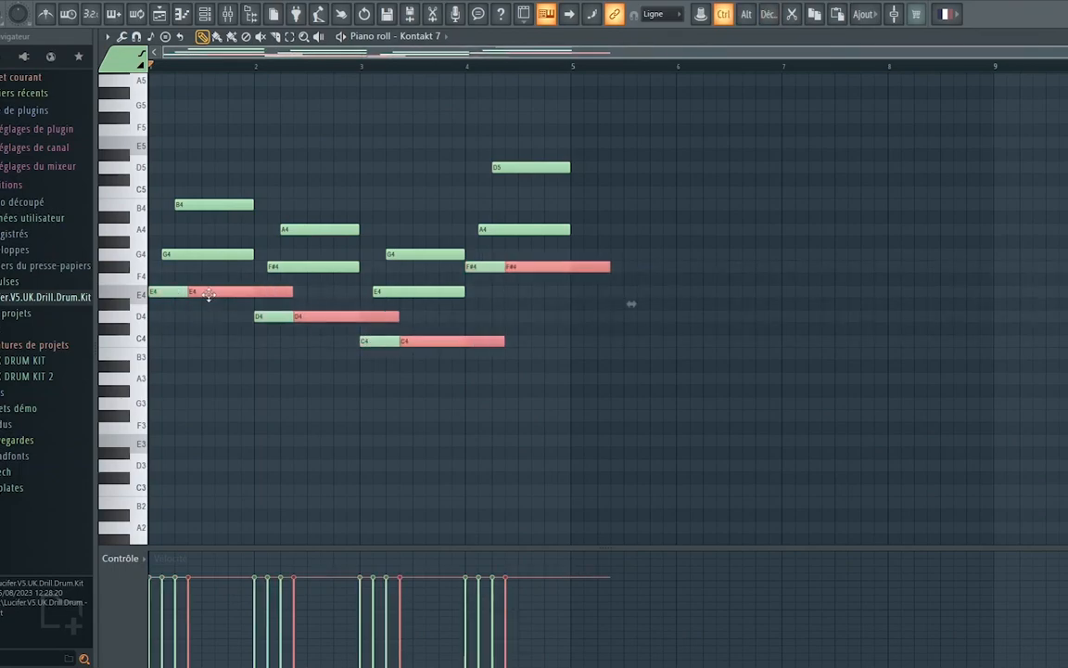
{"action": "key", "text": "ctrl+Down"}
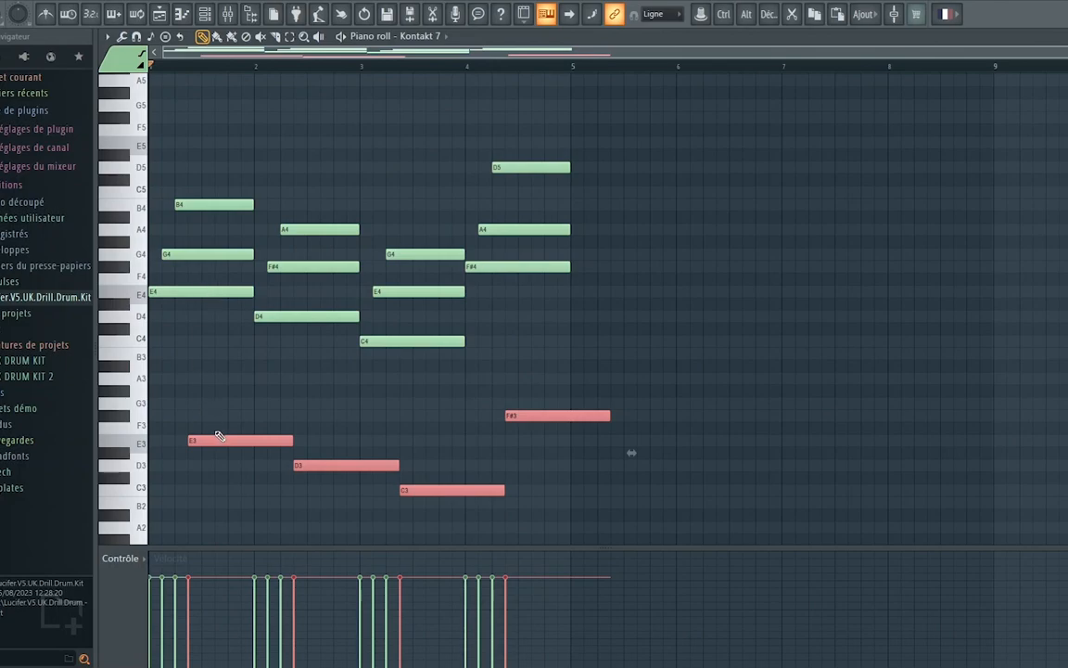
{"action": "left_click_drag", "start_coordinate": [215, 440], "coordinate": [176, 440]}
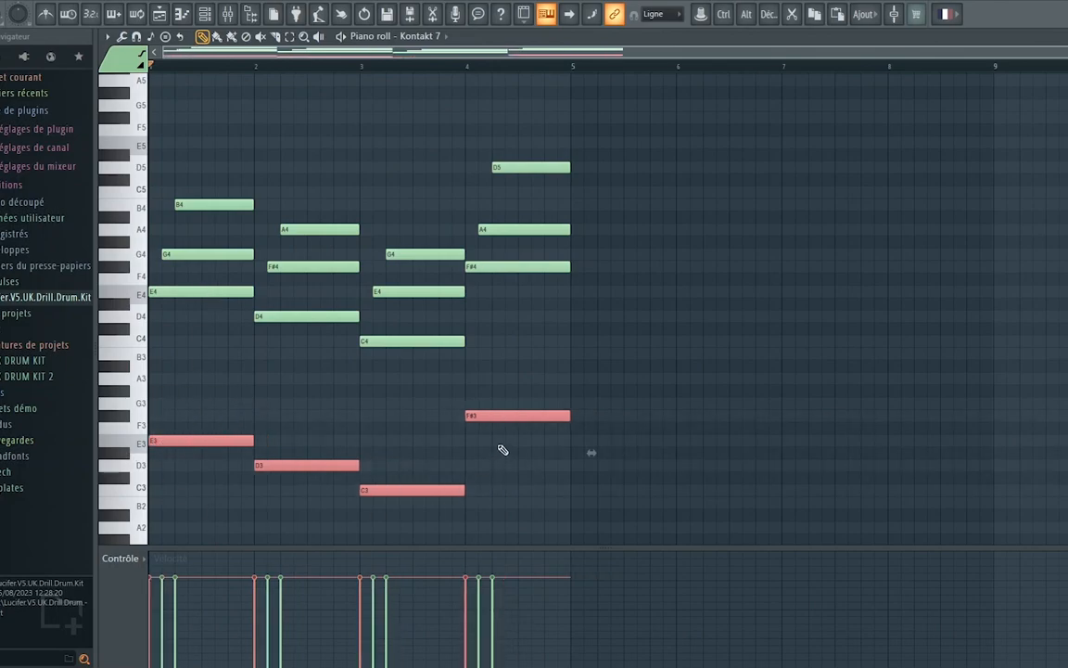
Step: Select all upper chord notes in bars 1 to 4 and shift them slightly late against the bass notes, off the grid
{"action": "left_click_drag", "start_coordinate": [1067, 52], "coordinate": [739, 52]}
{"action": "left_click", "coordinate": [647, 401], "text": "ctrl"}
{"action": "left_click_drag", "start_coordinate": [992, 124], "coordinate": [305, 363]}
{"action": "left_click_drag", "start_coordinate": [669, 42], "coordinate": [309, 51]}
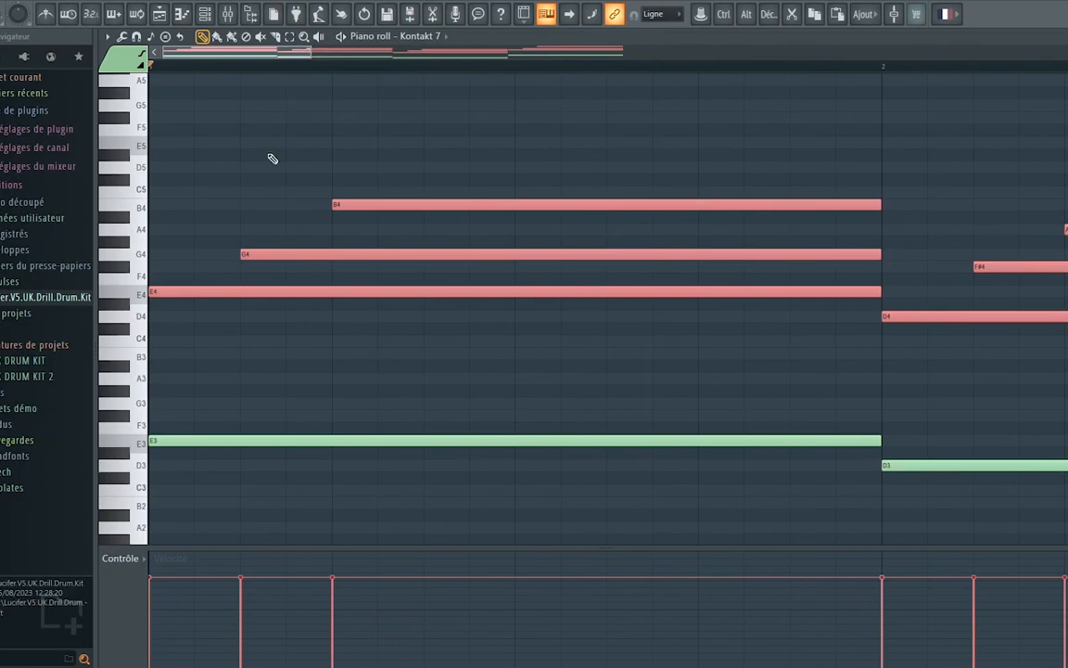
{"action": "key", "text": "alt"}
{"action": "left_click_drag", "start_coordinate": [168, 294], "coordinate": [171, 294]}
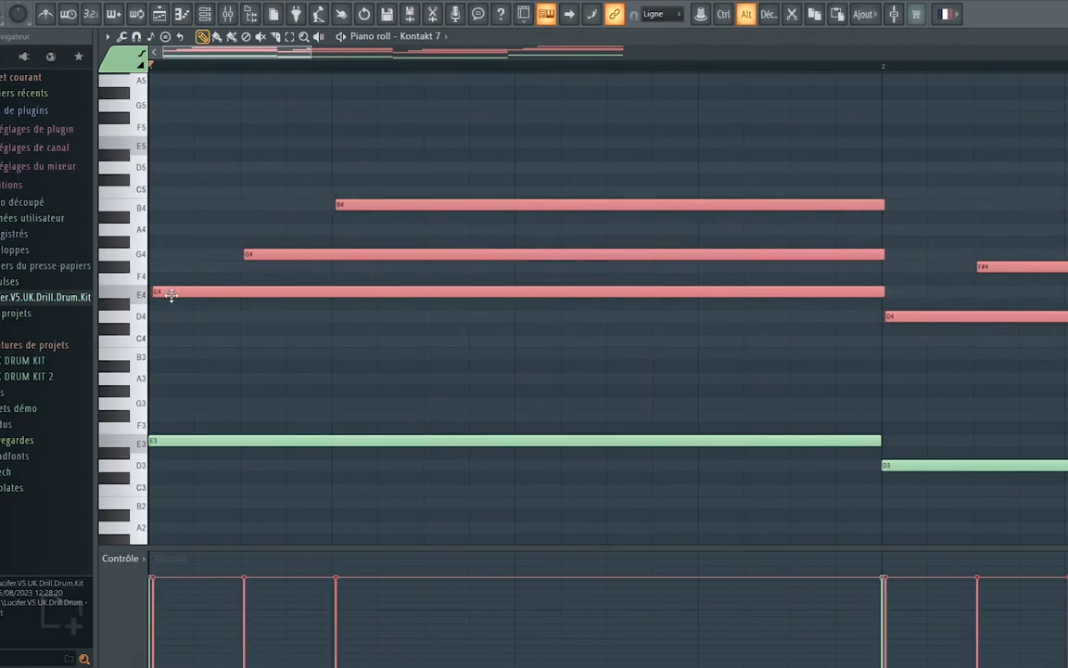
Step: Play the pattern and slice off the overhanging end of the last chord's notes at bar 5
{"action": "left_click_drag", "start_coordinate": [292, 54], "coordinate": [923, 181]}
{"action": "key", "text": "space"}
{"action": "left_click", "coordinate": [276, 37]}
{"action": "left_click_drag", "start_coordinate": [564, 254], "coordinate": [568, 297]}
{"action": "scroll", "coordinate": [648, 298], "scroll_direction": "up", "scroll_amount": 2}
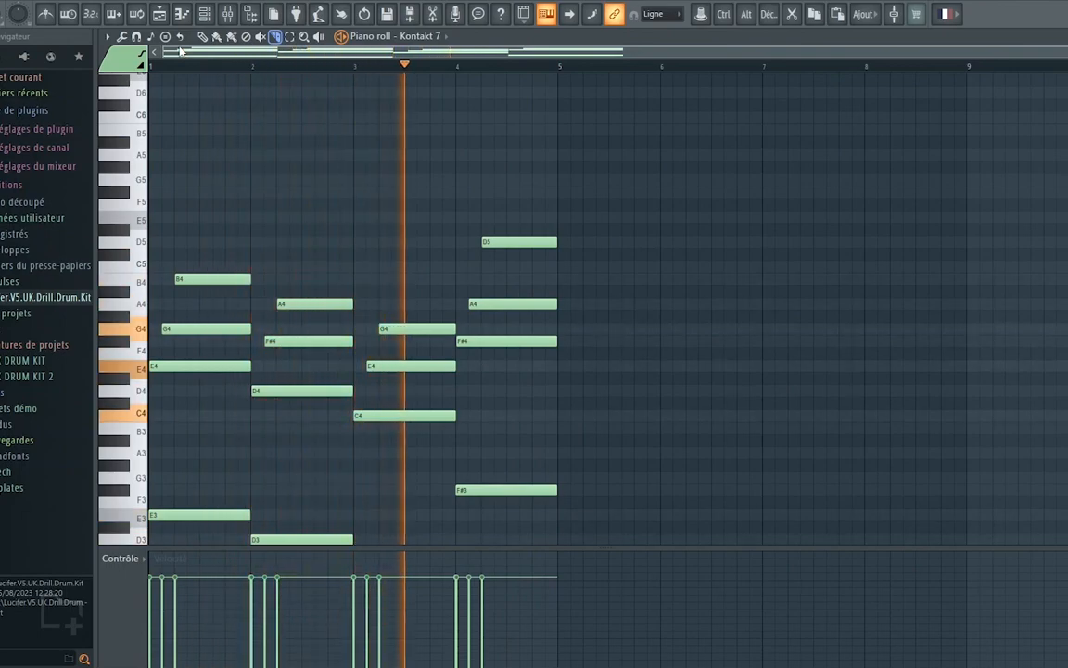
{"action": "key", "text": "space"}
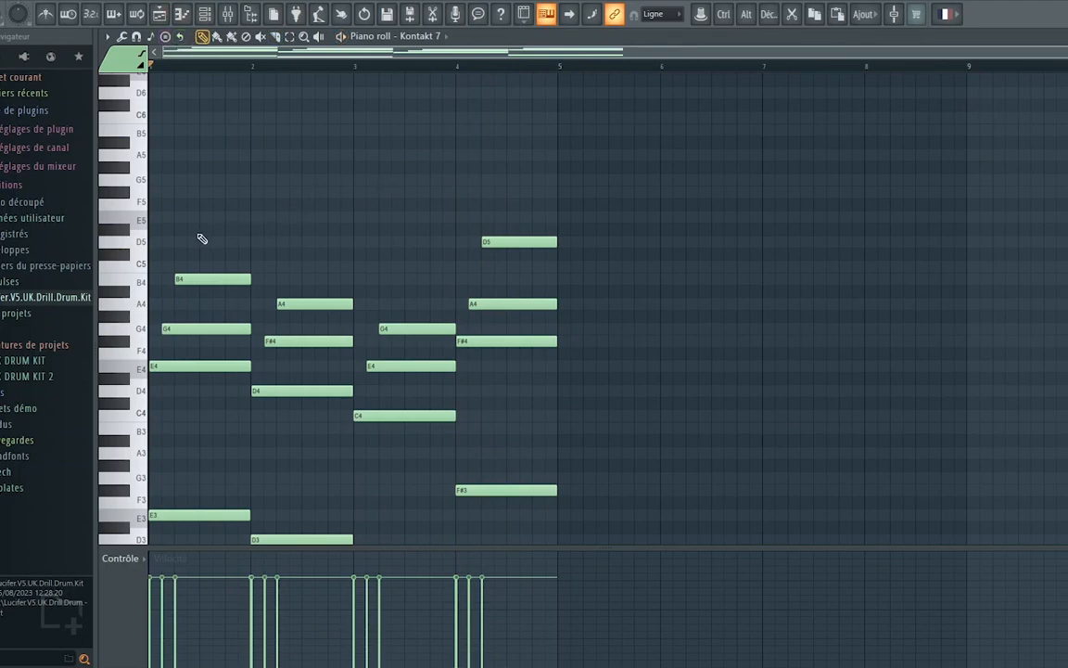
Step: Add overlapping quarter-note melody notes E5, D5 and E5 in the second half of bar 1, auditioning the pattern
{"action": "left_click", "coordinate": [203, 218]}
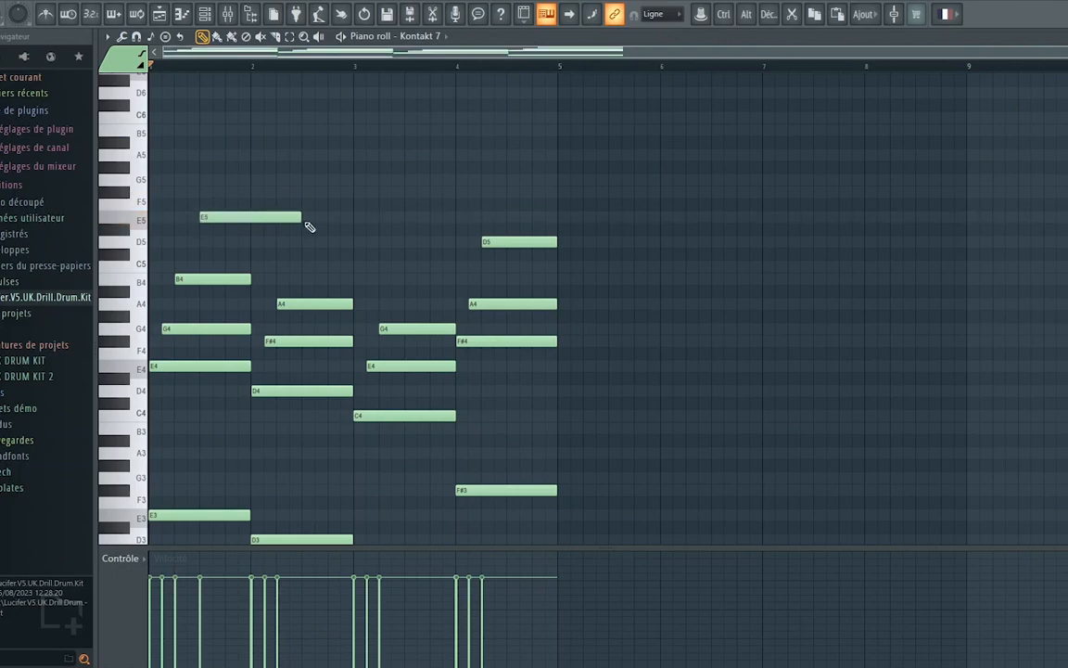
{"action": "key", "text": "space"}
{"action": "left_click_drag", "start_coordinate": [299, 221], "coordinate": [221, 221]}
{"action": "key", "text": "space"}
{"action": "left_click", "coordinate": [220, 241]}
{"action": "key", "text": "space"}
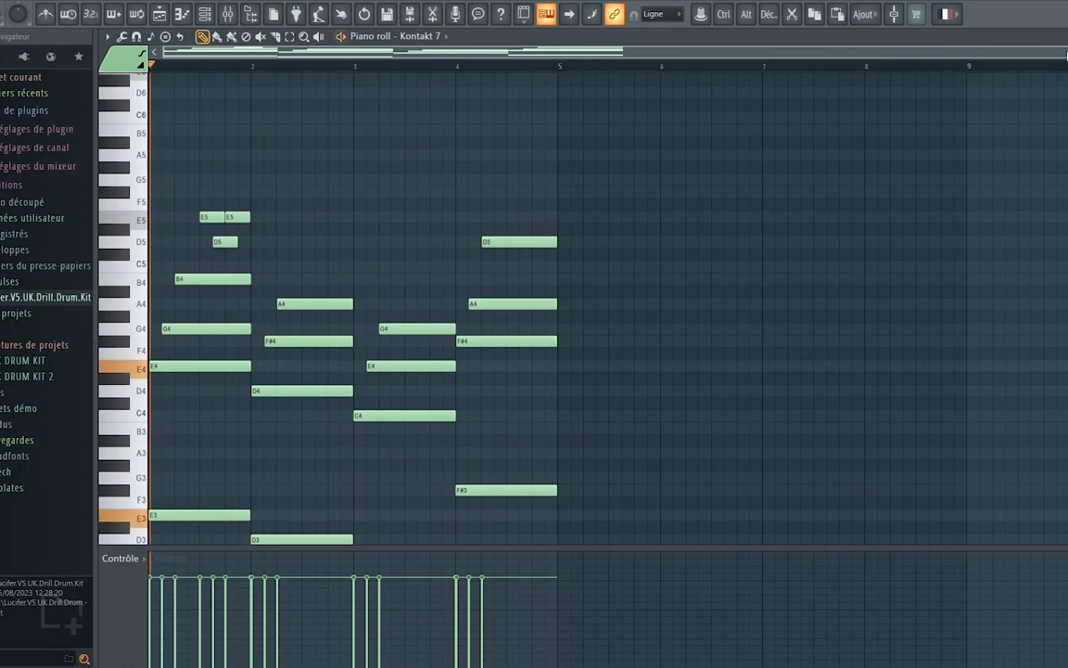
Step: Add a G5 melody note on the last eighth of bar 1 and trim it at bar 2
{"action": "left_click_drag", "start_coordinate": [1067, 52], "coordinate": [627, 102]}
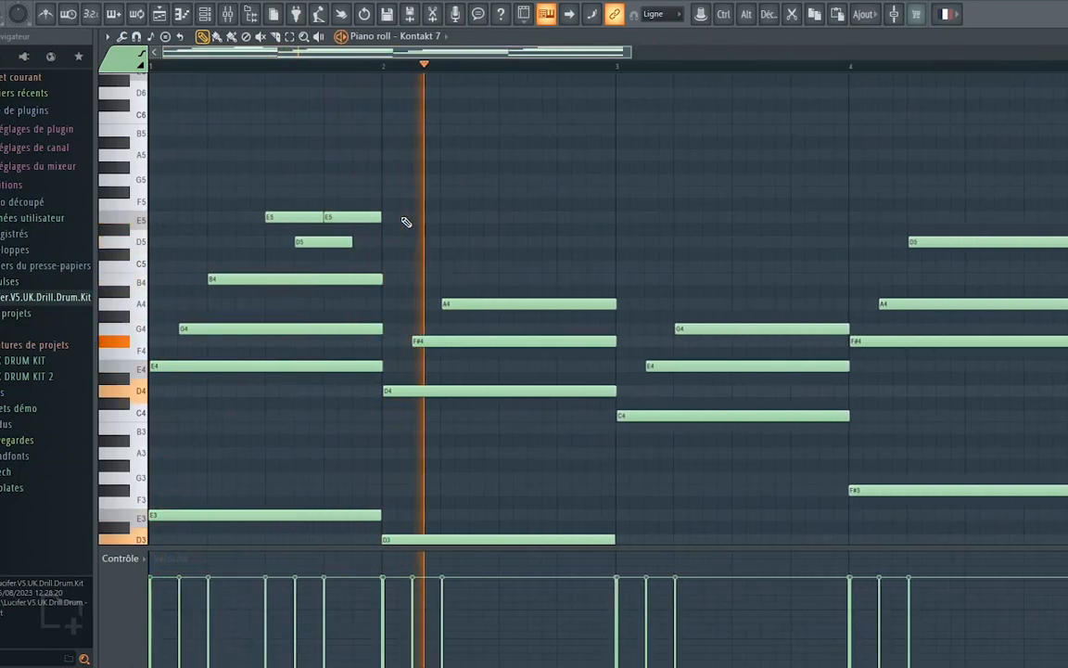
{"action": "left_click", "coordinate": [354, 180]}
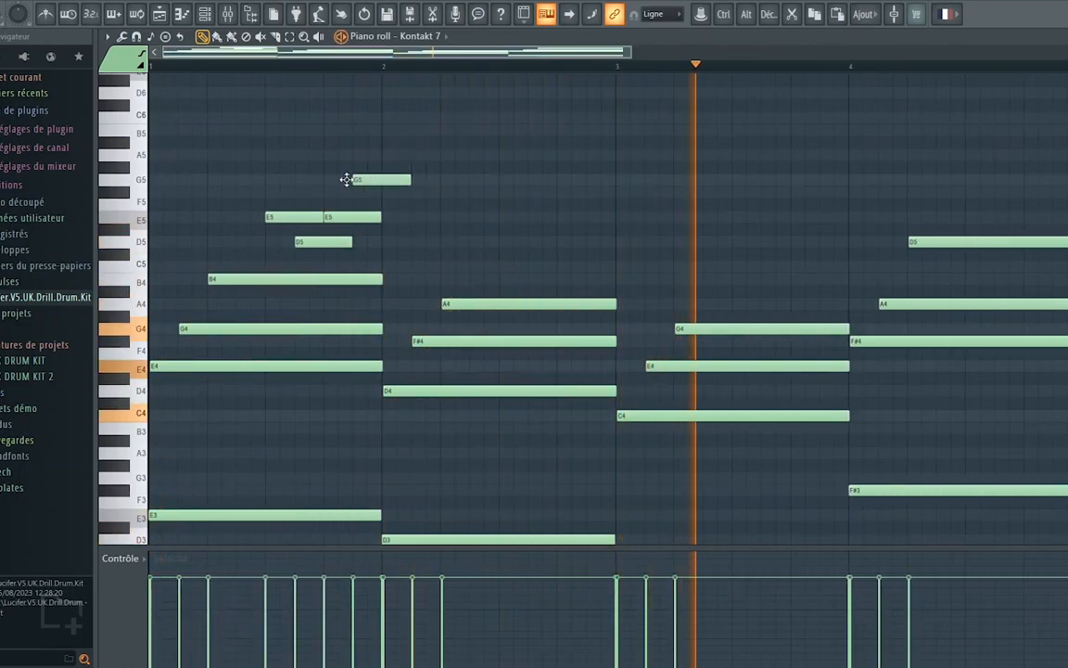
{"action": "left_click_drag", "start_coordinate": [410, 180], "coordinate": [381, 180]}
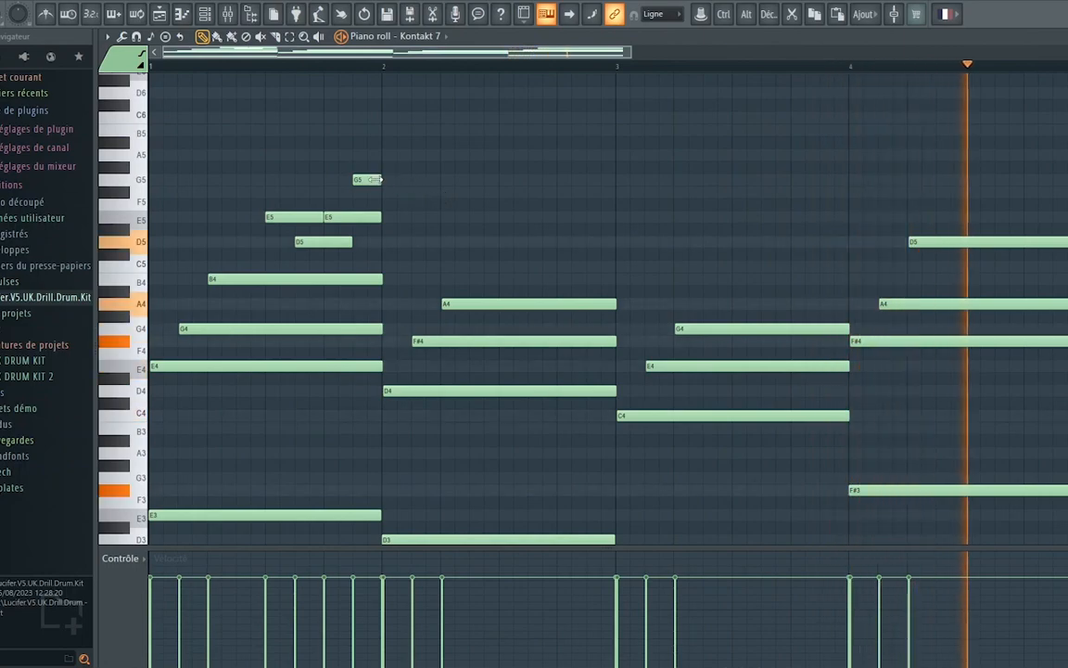
Step: Place descending eighth notes G5, F#5 and E5 at the end of bar 2 and play the pattern
{"action": "left_click_drag", "start_coordinate": [631, 54], "coordinate": [766, 85]}
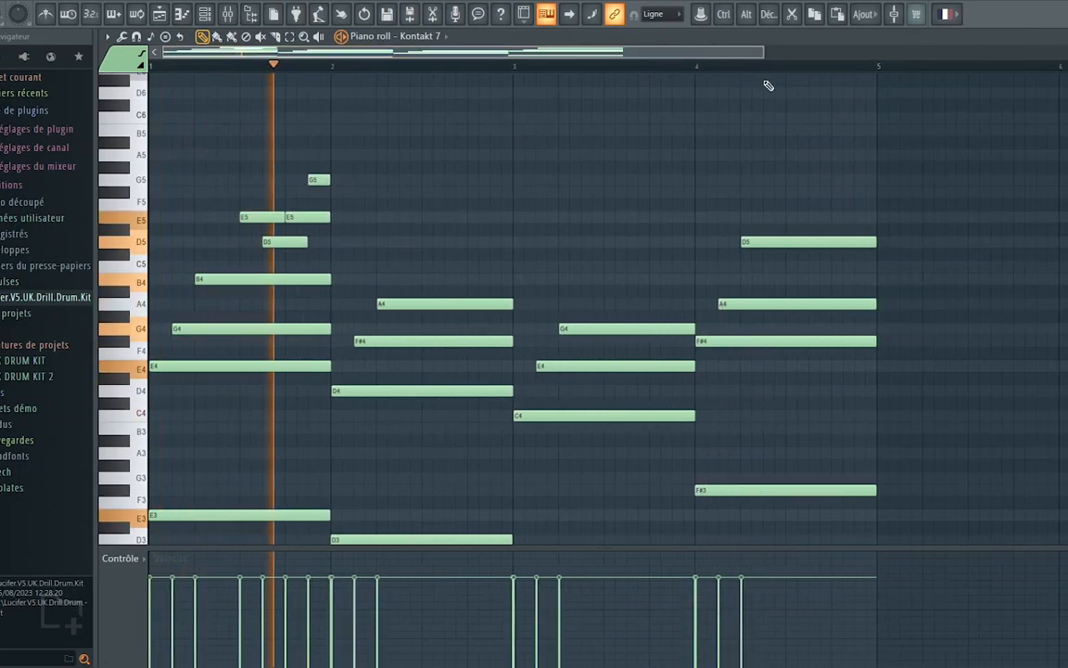
{"action": "key", "text": "space"}
{"action": "left_click", "coordinate": [443, 180]}
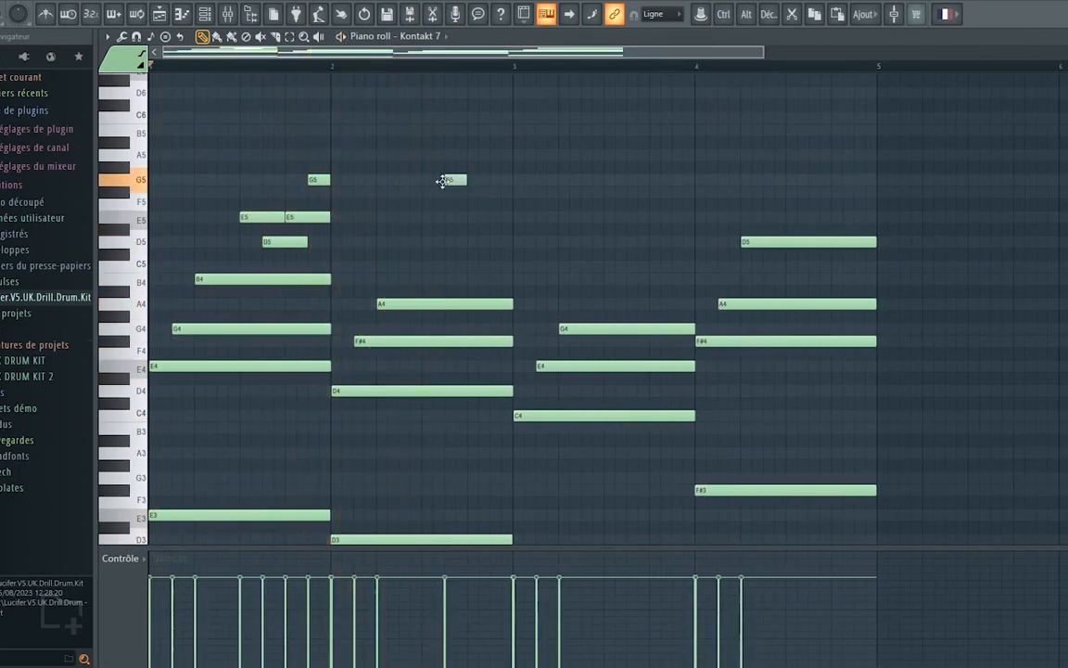
{"action": "left_click", "coordinate": [470, 192]}
{"action": "left_click", "coordinate": [492, 218]}
{"action": "key", "text": "space"}
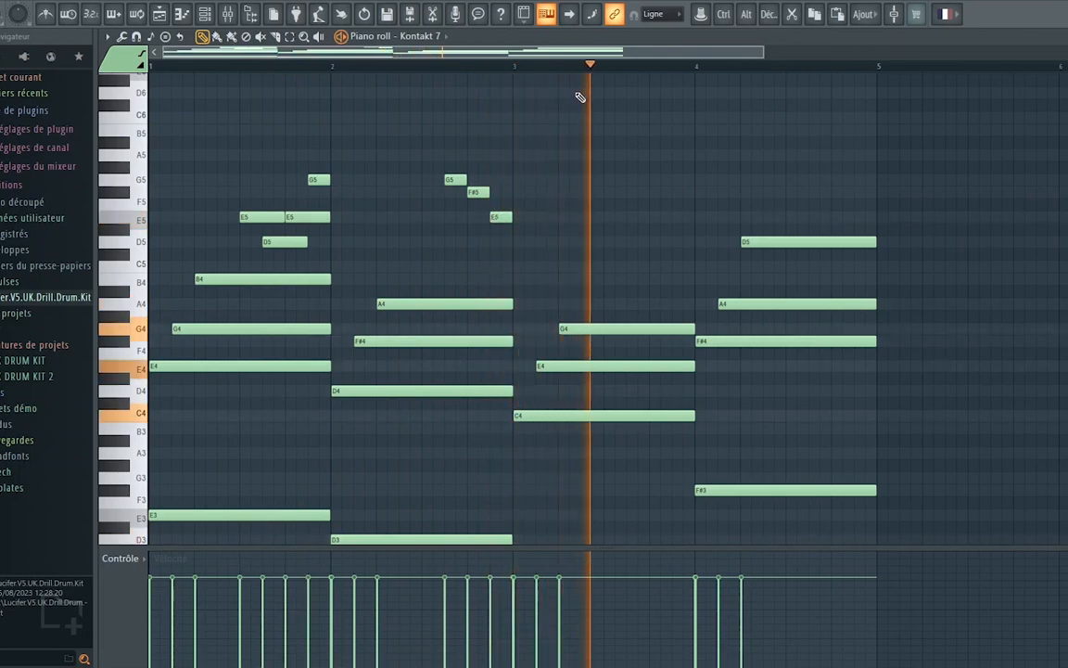
Step: Build an E5, F#5, E5, G5 melody in the second half of bar 3, shortening the F#5 and G5 to eighths
{"action": "left_click_drag", "start_coordinate": [353, 214], "coordinate": [281, 249]}
{"action": "left_click_drag", "start_coordinate": [266, 224], "coordinate": [642, 197]}
{"action": "left_click", "coordinate": [636, 265]}
{"action": "right_click", "coordinate": [653, 268]}
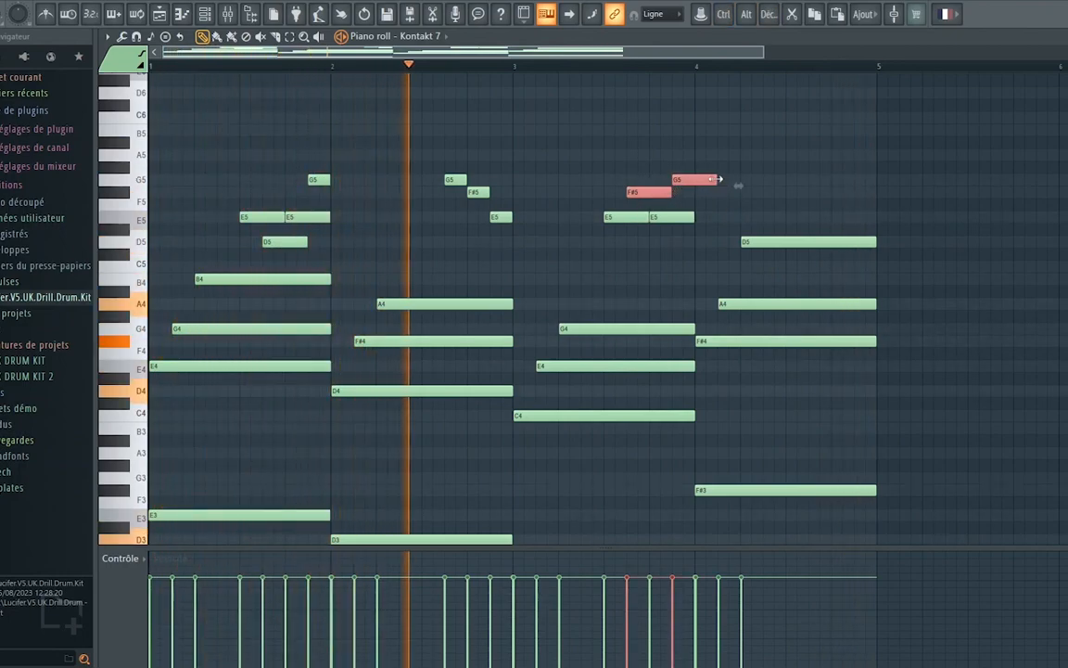
{"action": "left_click_drag", "start_coordinate": [725, 183], "coordinate": [711, 183]}
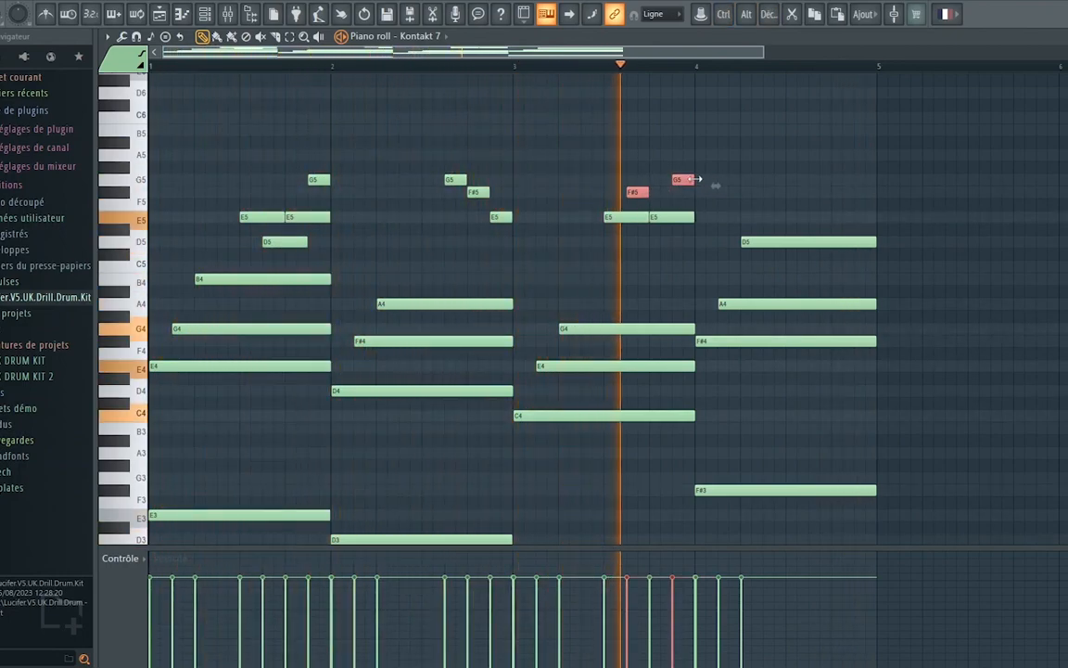
{"action": "key", "text": "space"}
Step: Fill the end of bar 4 with eighth notes G5, F#5, A5, G5 and F#5, and play back the melody
{"action": "left_click_drag", "start_coordinate": [820, 158], "coordinate": [805, 155]}
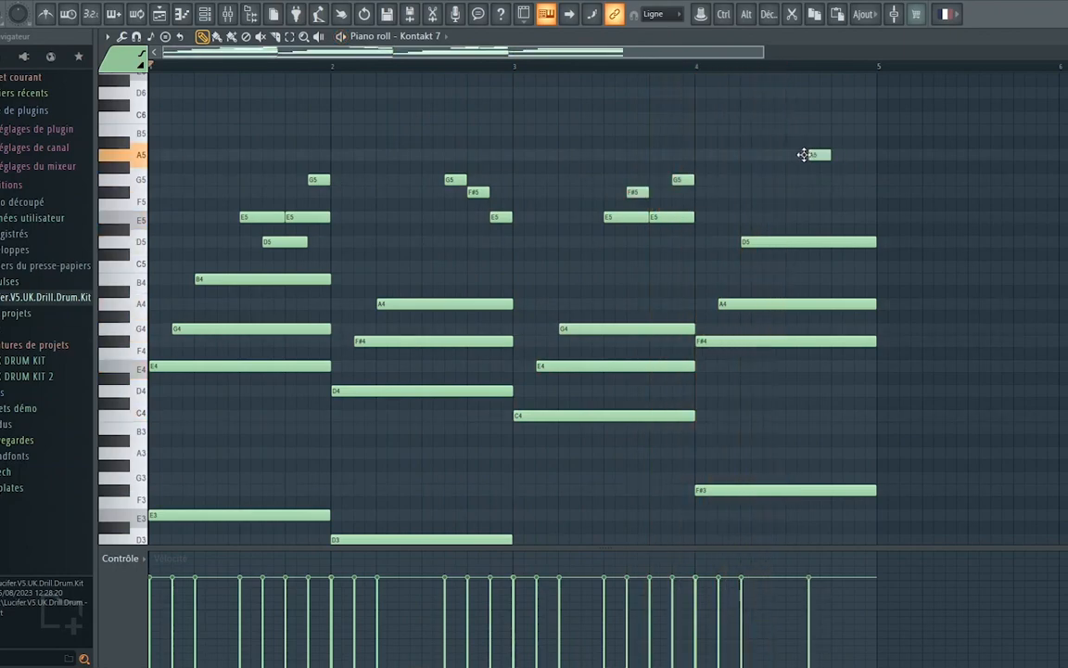
{"action": "mouse_move", "coordinate": [844, 189]}
{"action": "left_mouse_down"}
{"action": "mouse_move", "coordinate": [832, 169]}
{"action": "mouse_move", "coordinate": [851, 195]}
{"action": "mouse_move", "coordinate": [763, 182]}
{"action": "mouse_move", "coordinate": [788, 202]}
{"action": "left_mouse_up"}
{"action": "key", "text": "space"}
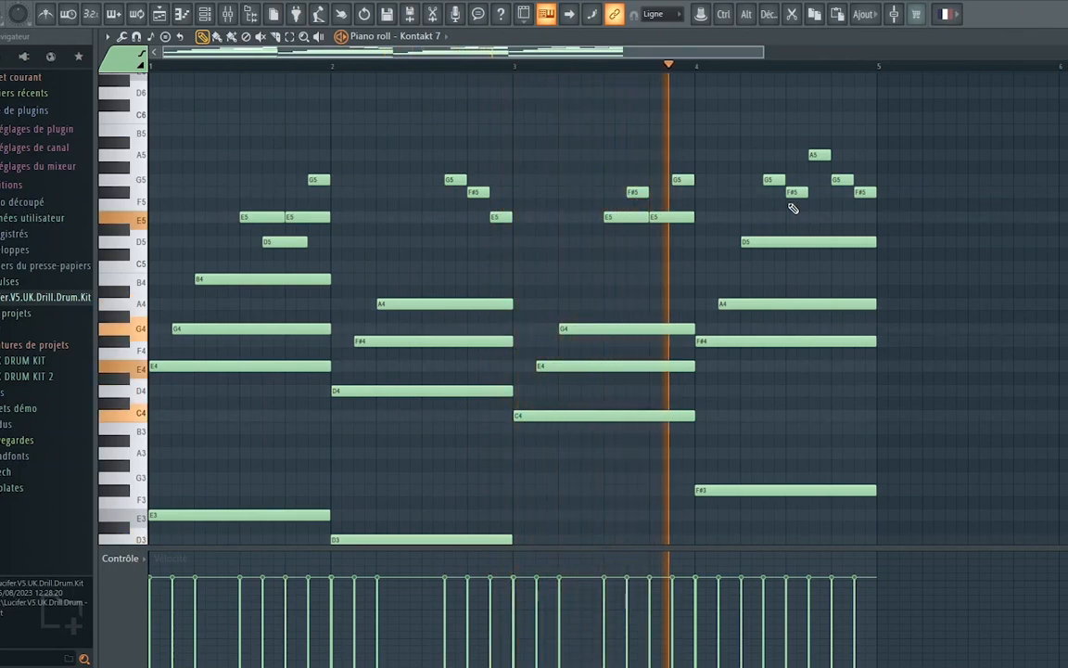
{"action": "scroll", "coordinate": [793, 208], "scroll_direction": "down", "scroll_amount": 3}
{"action": "key", "text": "space"}
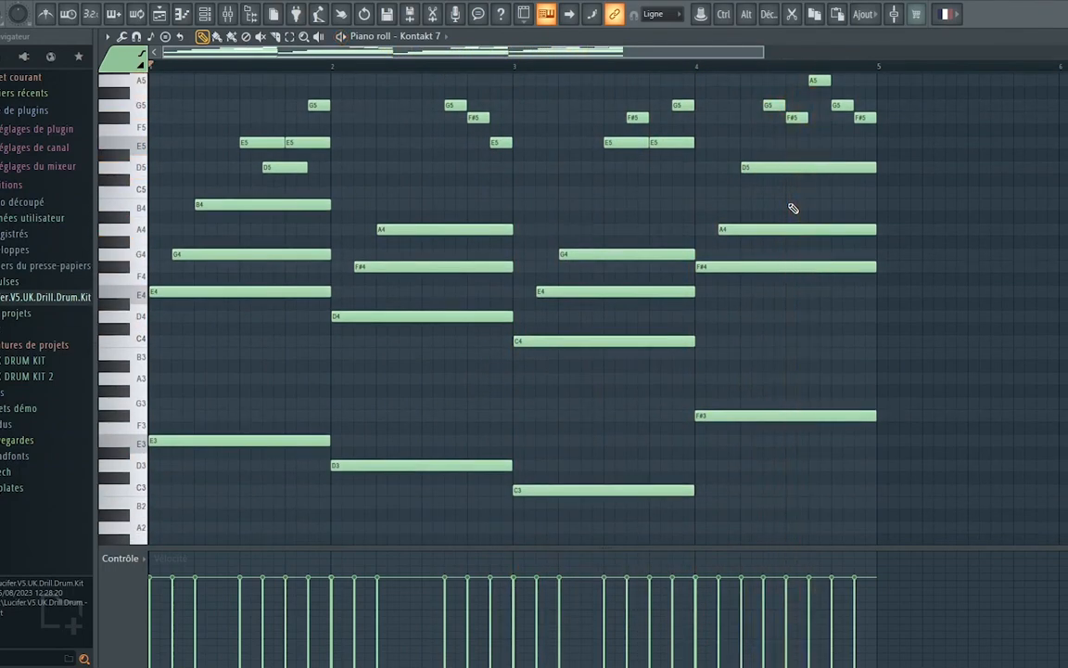
Step: Enlarge the note area and randomize the velocities of all notes slightly with bipolar variation
{"action": "scroll", "coordinate": [793, 208], "scroll_direction": "up", "scroll_amount": 2}
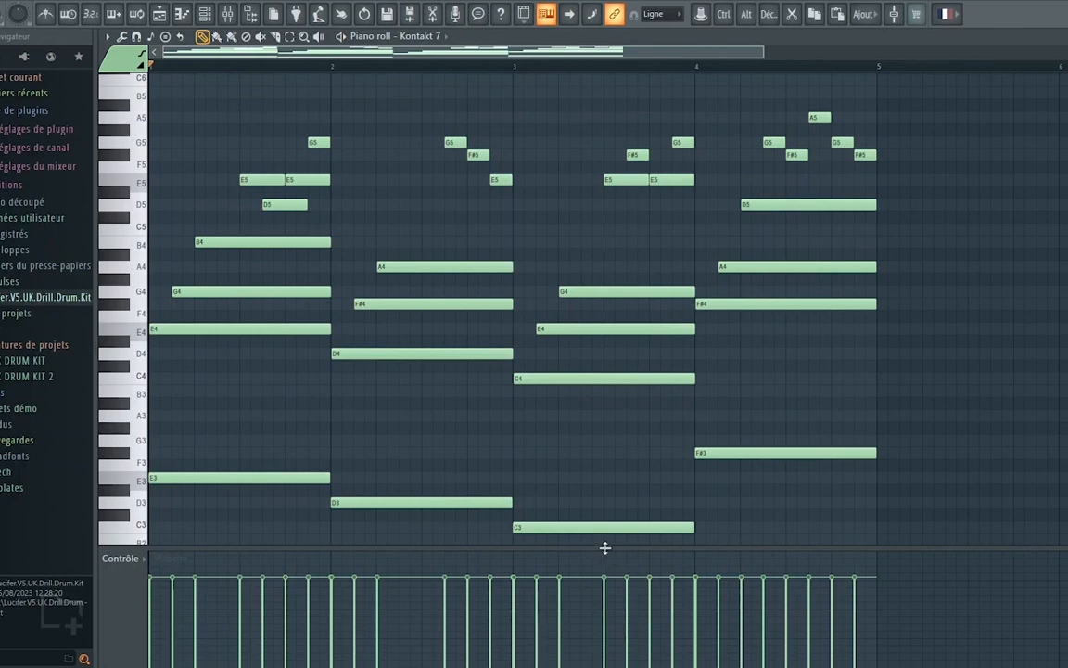
{"action": "left_click_drag", "start_coordinate": [604, 547], "coordinate": [608, 582]}
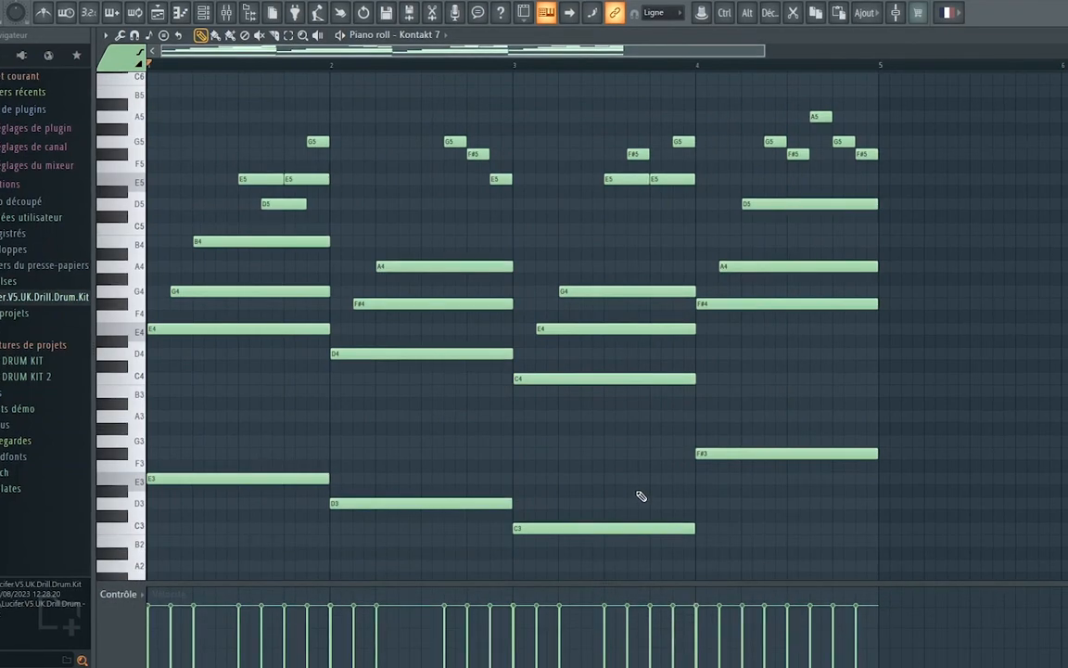
{"action": "key", "text": "alt+r"}
{"action": "key", "text": "space"}
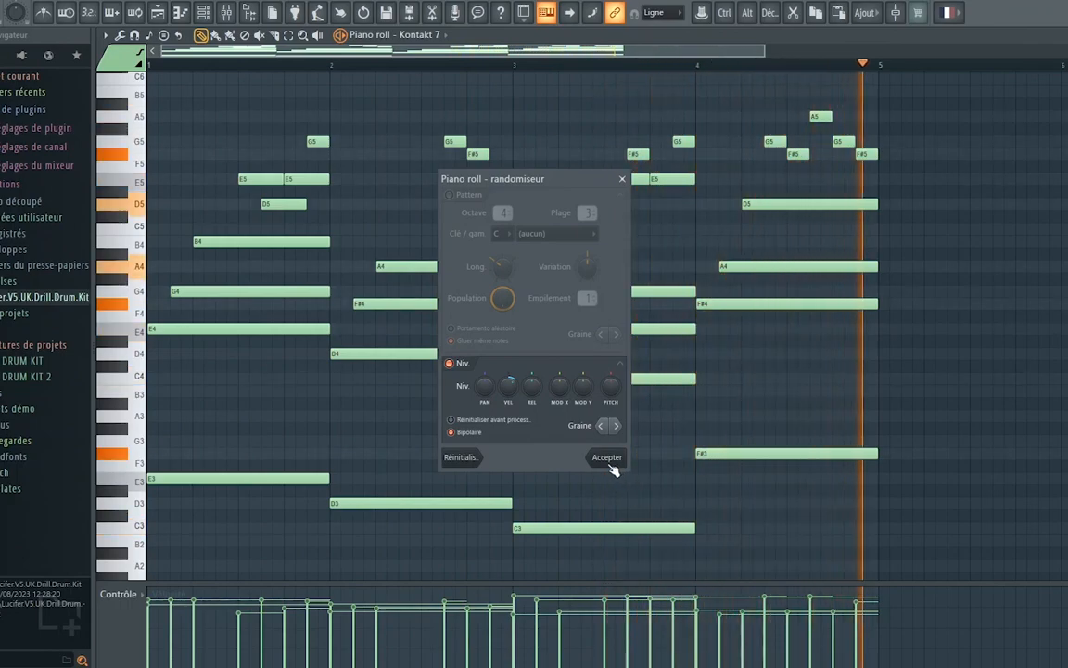
{"action": "left_click", "coordinate": [608, 459]}
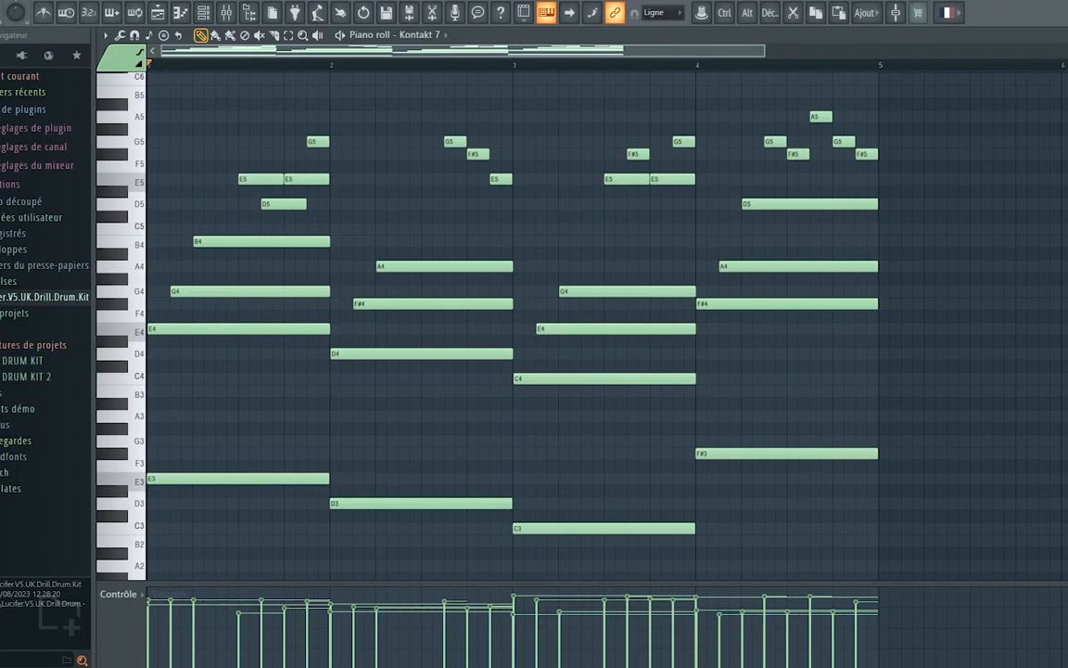
Step: Rename the Kontakt 7 channel to GUITAR and colour it with the saved green swatch
{"action": "key", "text": "F7"}
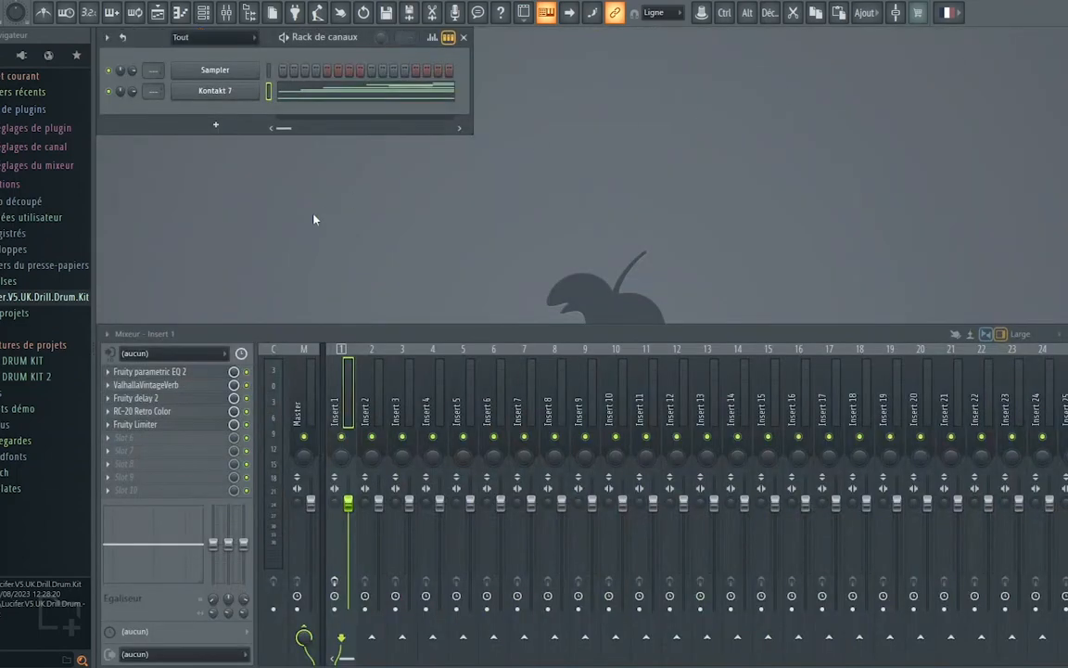
{"action": "right_click", "coordinate": [196, 91]}
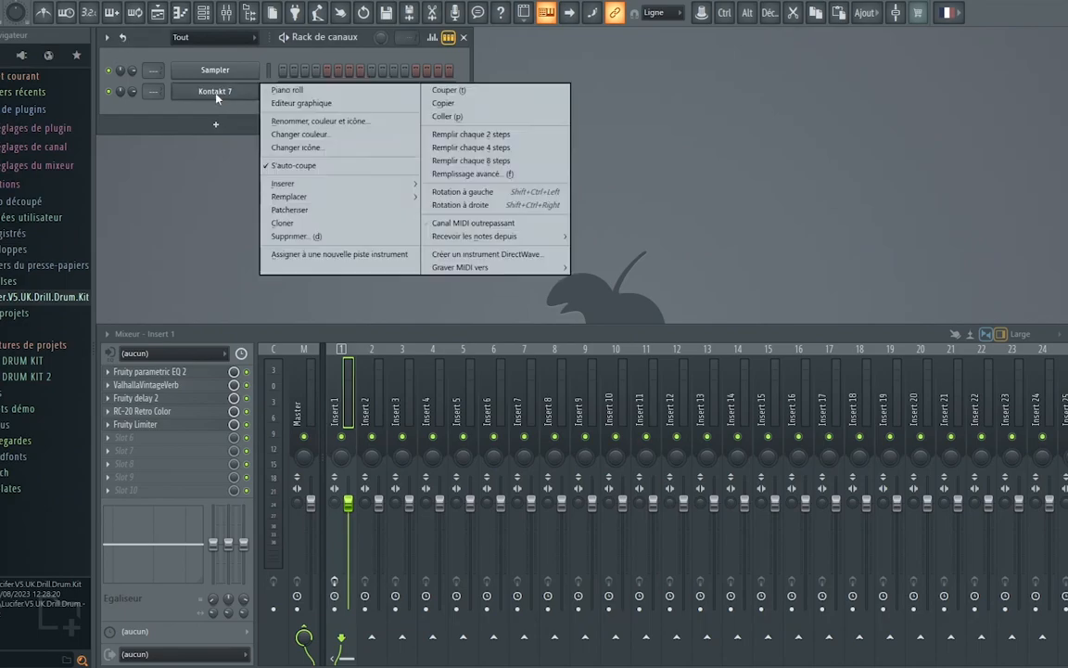
{"action": "left_click", "coordinate": [307, 124]}
{"action": "left_click", "coordinate": [302, 117]}
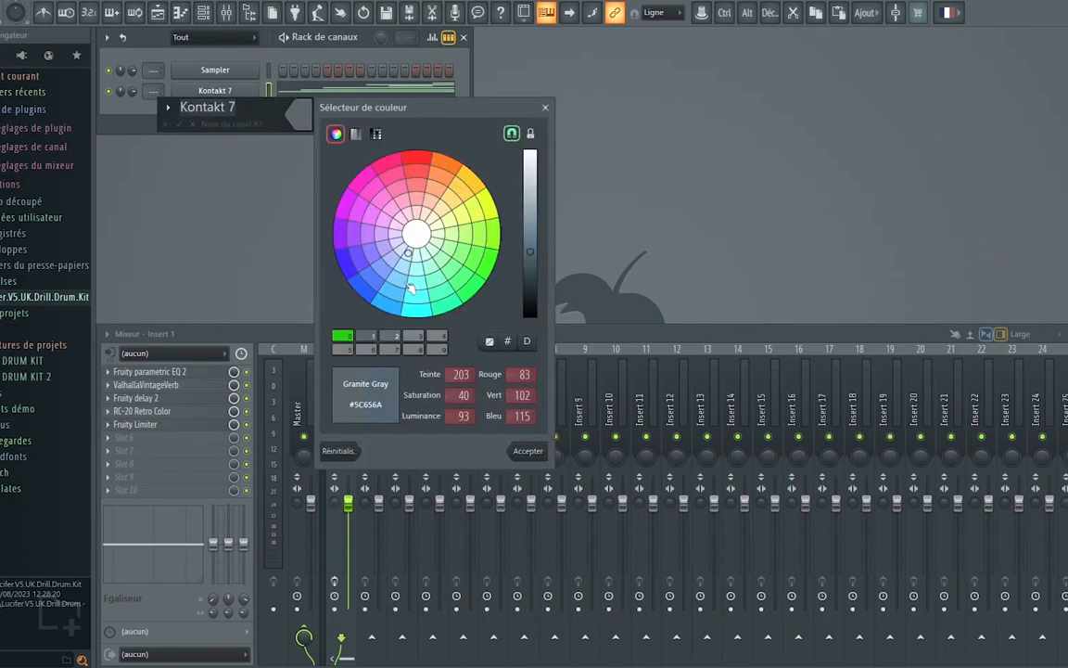
{"action": "left_click", "coordinate": [350, 337]}
{"action": "left_click", "coordinate": [528, 452]}
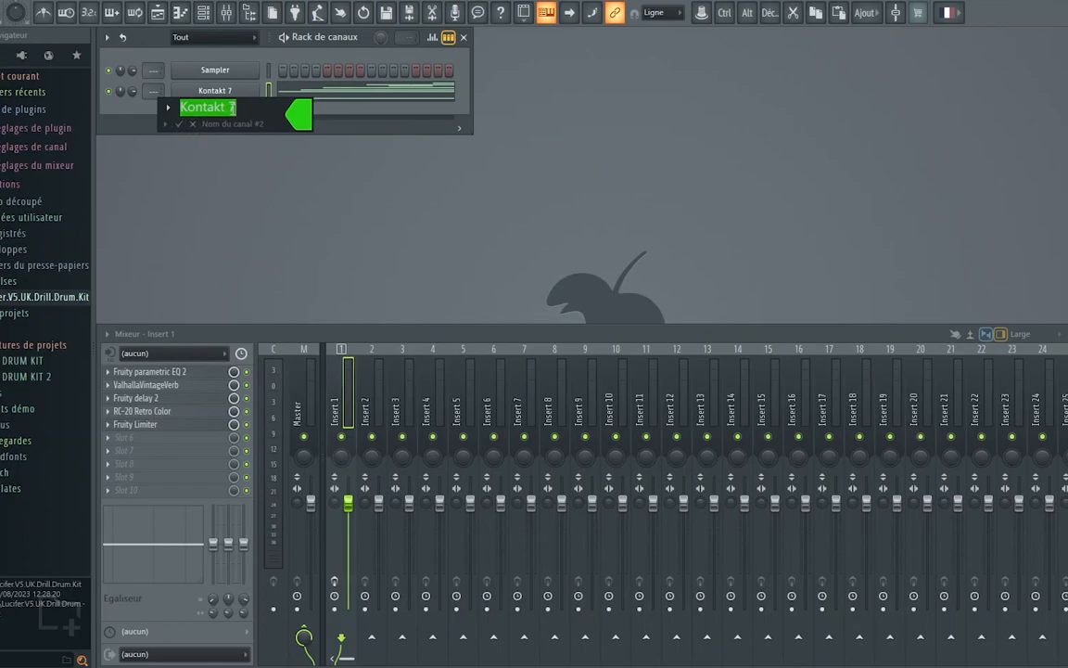
{"action": "type", "text": "GUITAR"}
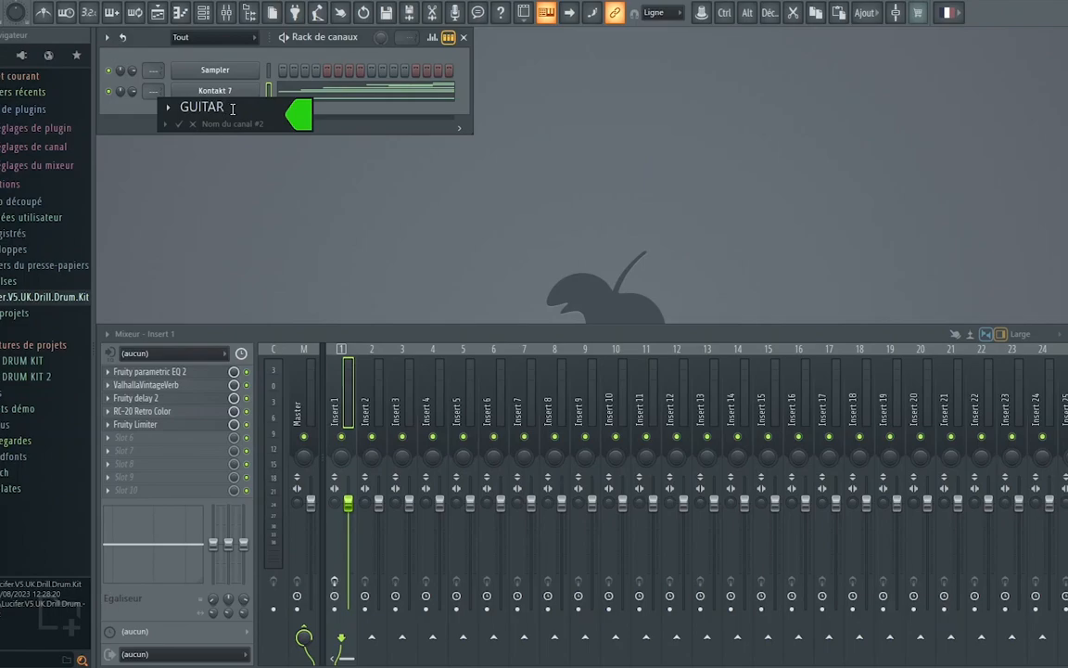
{"action": "key", "text": "Return"}
Step: Examine the GUITAR channel's bass, chord and melody notes in the piano roll
{"action": "left_click", "coordinate": [271, 93]}
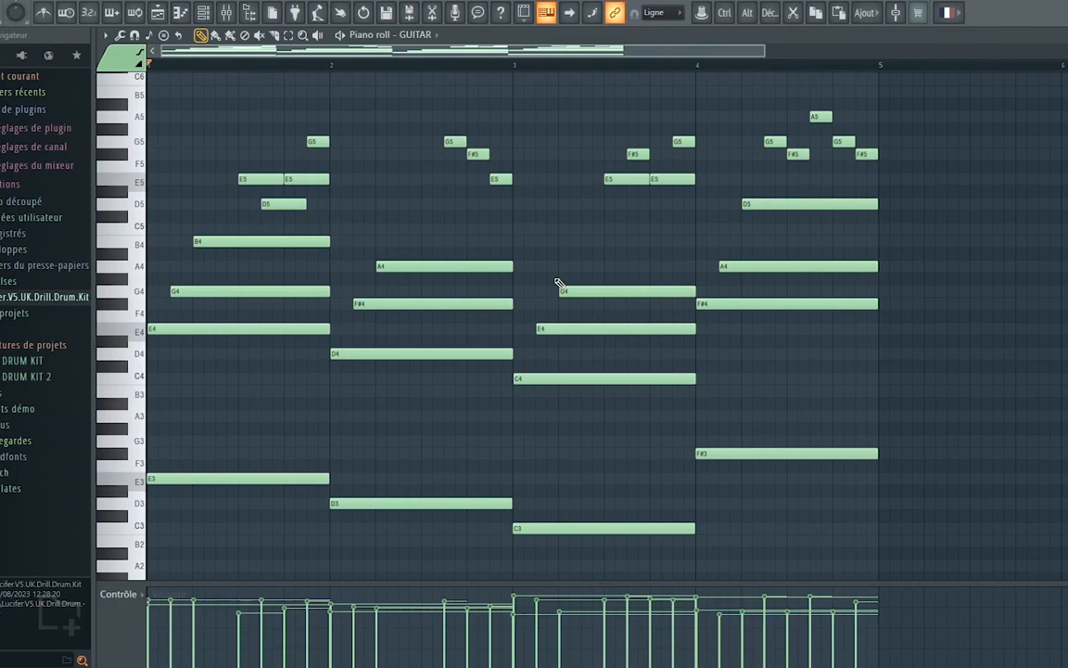
{"action": "scroll", "coordinate": [559, 283], "scroll_direction": "down", "scroll_amount": 4}
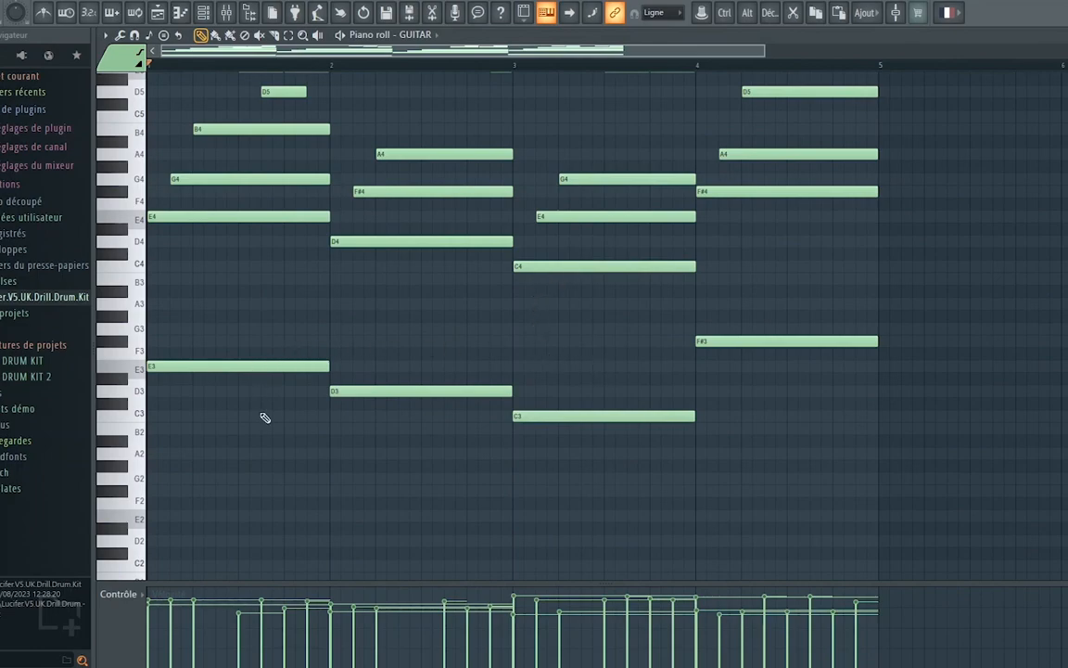
{"action": "scroll", "coordinate": [616, 467], "scroll_direction": "up", "scroll_amount": 3}
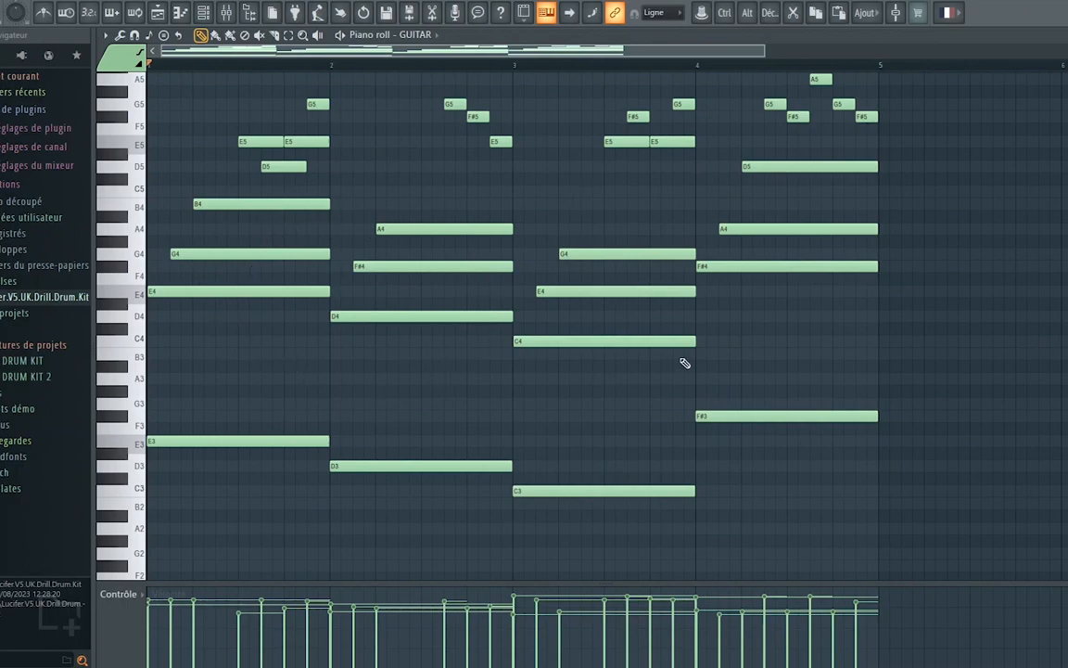
{"action": "scroll", "coordinate": [852, 268], "scroll_direction": "up", "scroll_amount": 6}
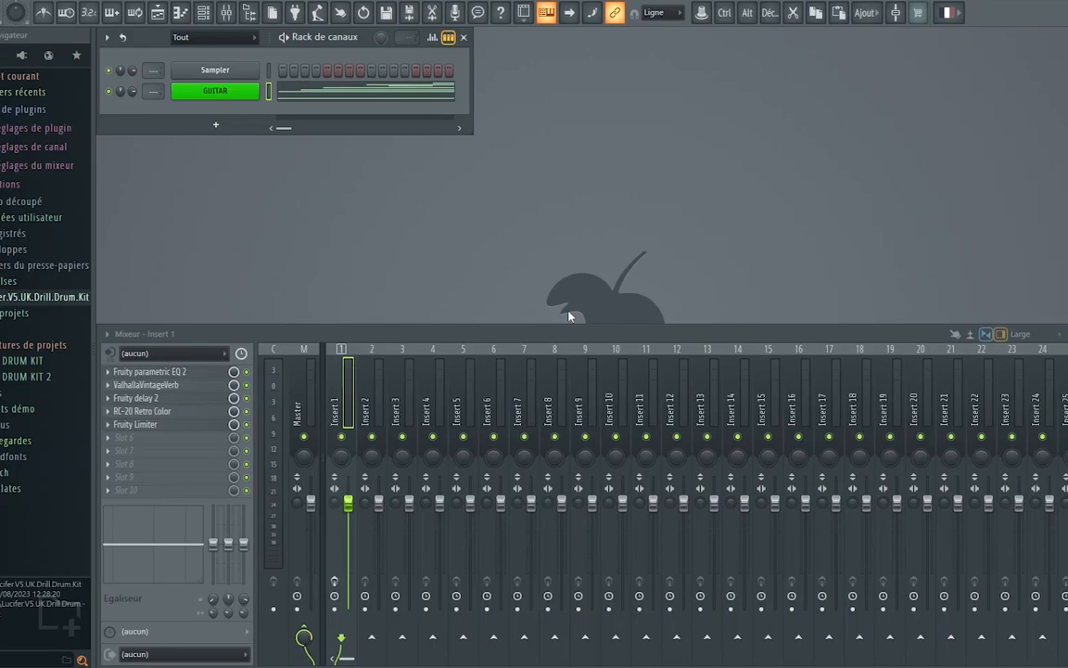
{"action": "left_click", "coordinate": [315, 101]}
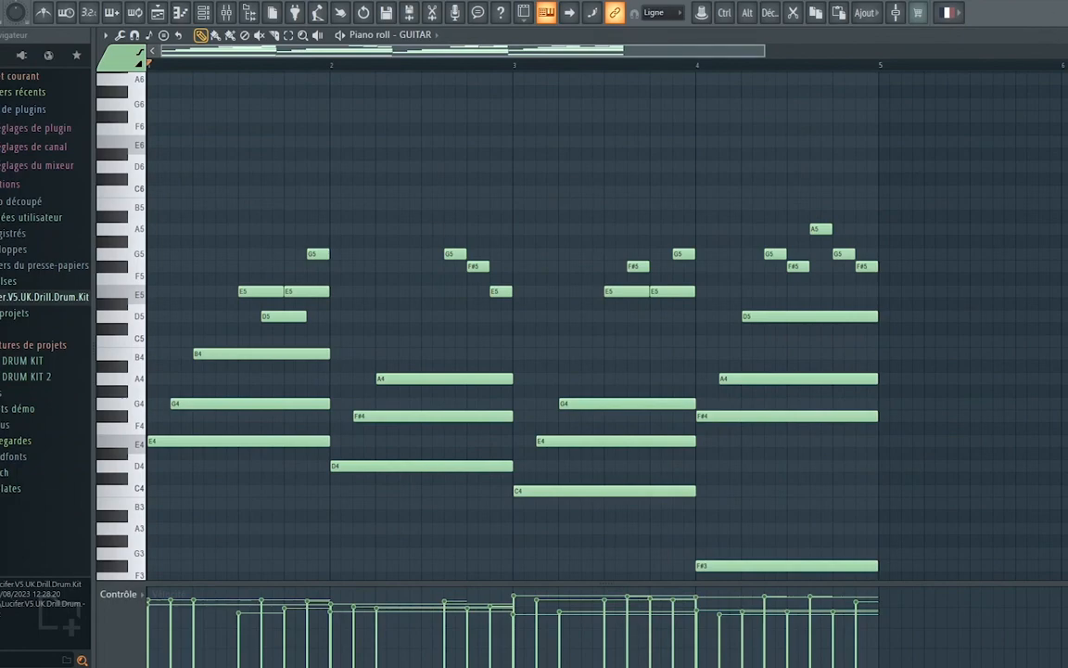
{"action": "key", "text": "F7"}
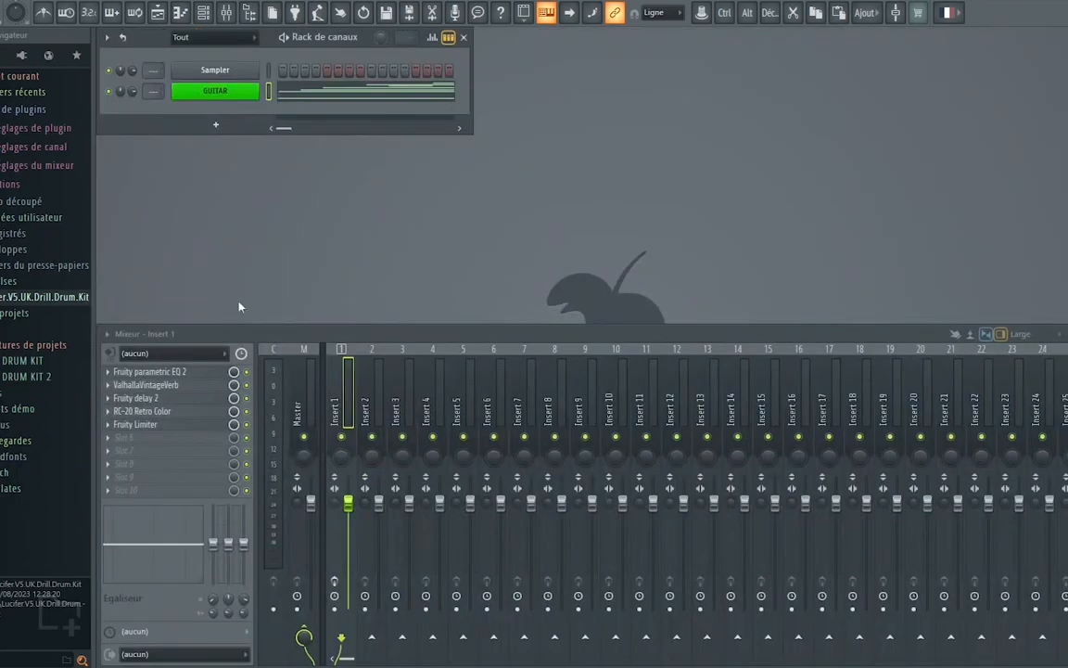
Step: Move ValhallaVintageVerb above Fruity parametric EQ 2 on Insert 1, bypass the other effects and open the reverb
{"action": "mouse_move", "coordinate": [179, 395]}
{"action": "left_mouse_down"}
{"action": "mouse_move", "coordinate": [179, 497]}
{"action": "mouse_move", "coordinate": [179, 379]}
{"action": "left_mouse_up"}
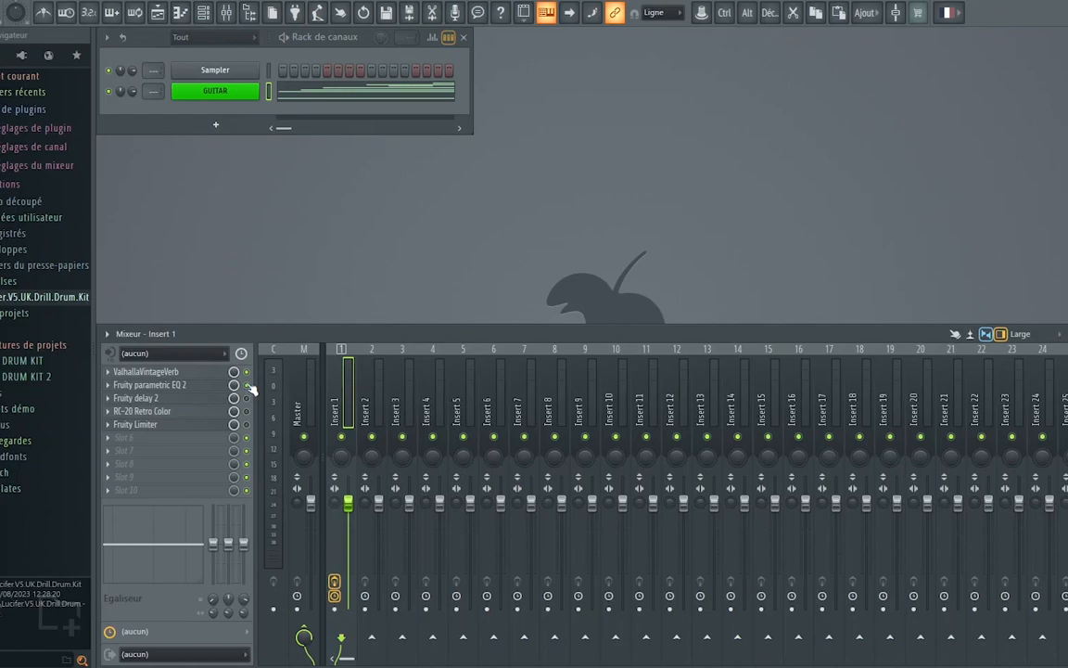
{"action": "left_click", "coordinate": [182, 377]}
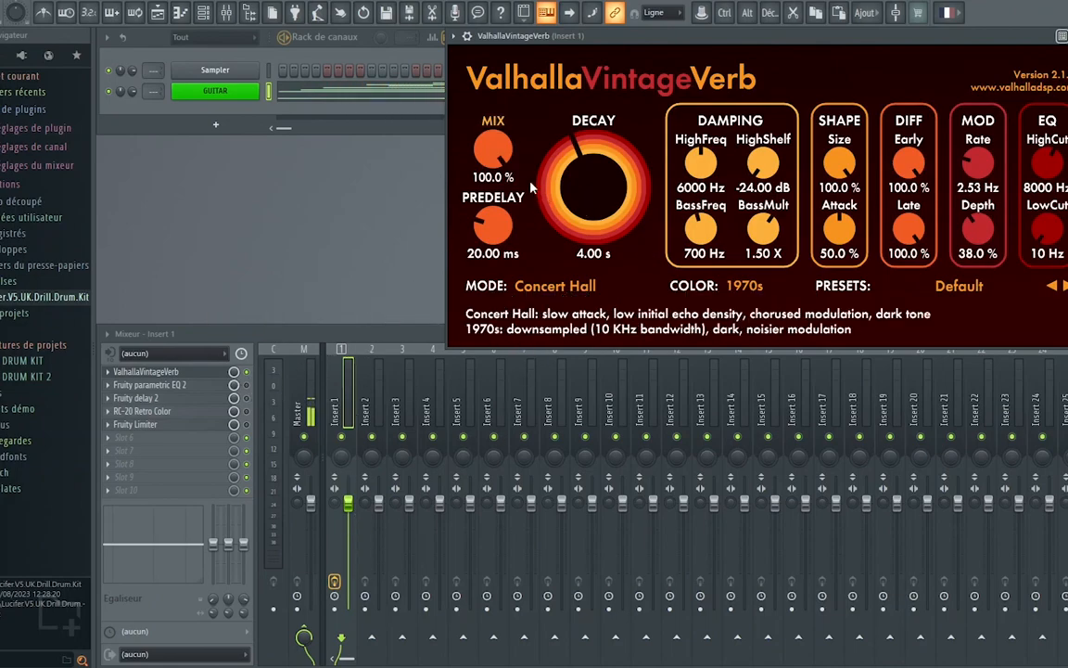
Step: Route the GUITAR channel to mixer track 1 and restart playback
{"action": "key", "text": "space"}
{"action": "left_click", "coordinate": [158, 91]}
{"action": "left_click_drag", "start_coordinate": [158, 91], "coordinate": [158, 91]}
{"action": "key", "text": "space"}
Step: Set ValhallaVintageVerb to Bright Hall mode, 1980s color, 1.32 s decay and 30.4 % mix
{"action": "left_click_drag", "start_coordinate": [493, 148], "coordinate": [490, 267]}
{"action": "left_click_drag", "start_coordinate": [577, 176], "coordinate": [576, 211]}
{"action": "left_click", "coordinate": [555, 286]}
{"action": "left_click", "coordinate": [556, 321]}
{"action": "left_click", "coordinate": [743, 287]}
{"action": "left_click", "coordinate": [754, 322]}
{"action": "left_click_drag", "start_coordinate": [493, 153], "coordinate": [493, 165]}
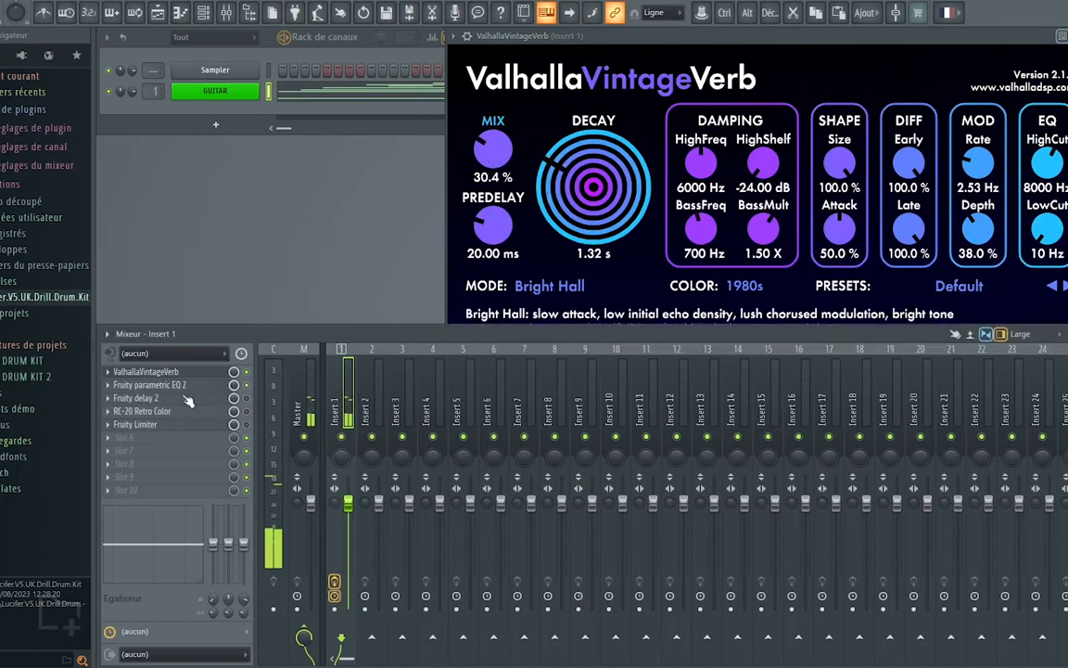
Step: Shape Fruity parametric EQ 2 on Insert 1 by cutting lows with band 1, dipping band 4 slightly, and boosting bands 5 and 7
{"action": "left_click", "coordinate": [153, 384]}
{"action": "left_click_drag", "start_coordinate": [499, 294], "coordinate": [536, 363]}
{"action": "left_click_drag", "start_coordinate": [652, 294], "coordinate": [666, 269]}
{"action": "left_click_drag", "start_coordinate": [730, 294], "coordinate": [604, 299]}
{"action": "left_click_drag", "start_coordinate": [548, 361], "coordinate": [550, 366]}
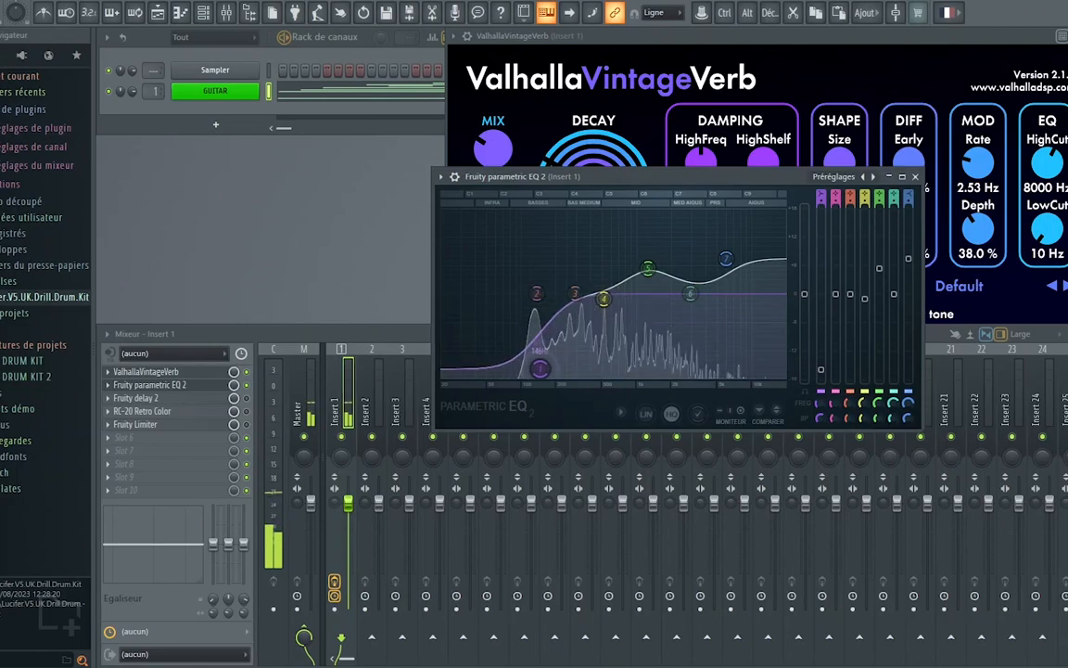
{"action": "left_click", "coordinate": [916, 177]}
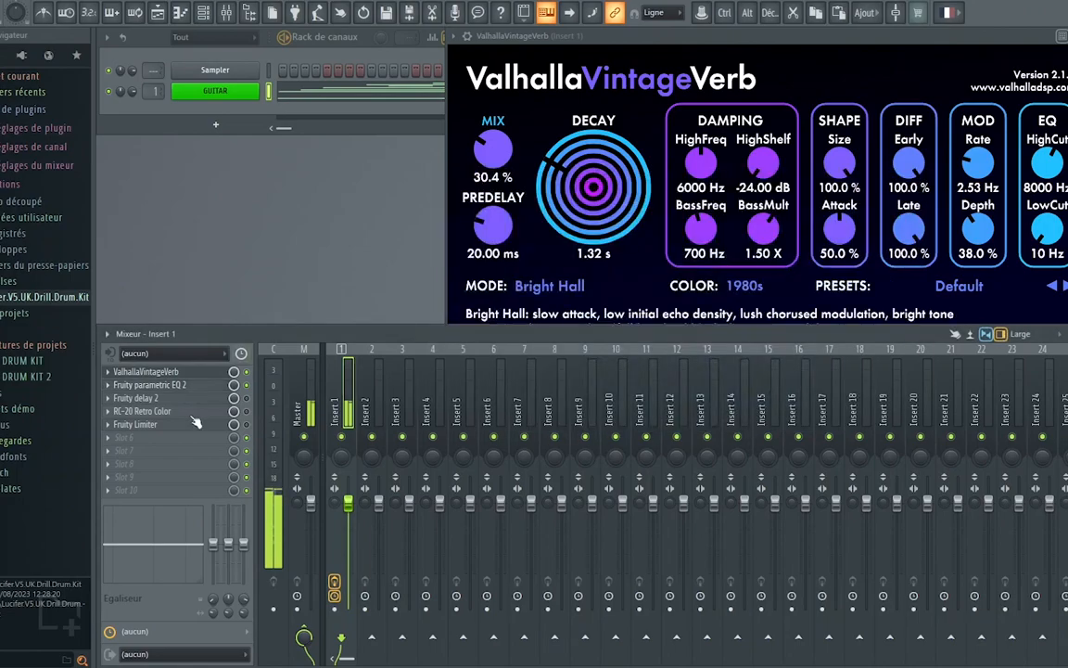
Step: Enable Fruity delay 2 on Insert 1 and load its DIDIER preset
{"action": "left_click", "coordinate": [139, 398]}
{"action": "left_click", "coordinate": [464, 219]}
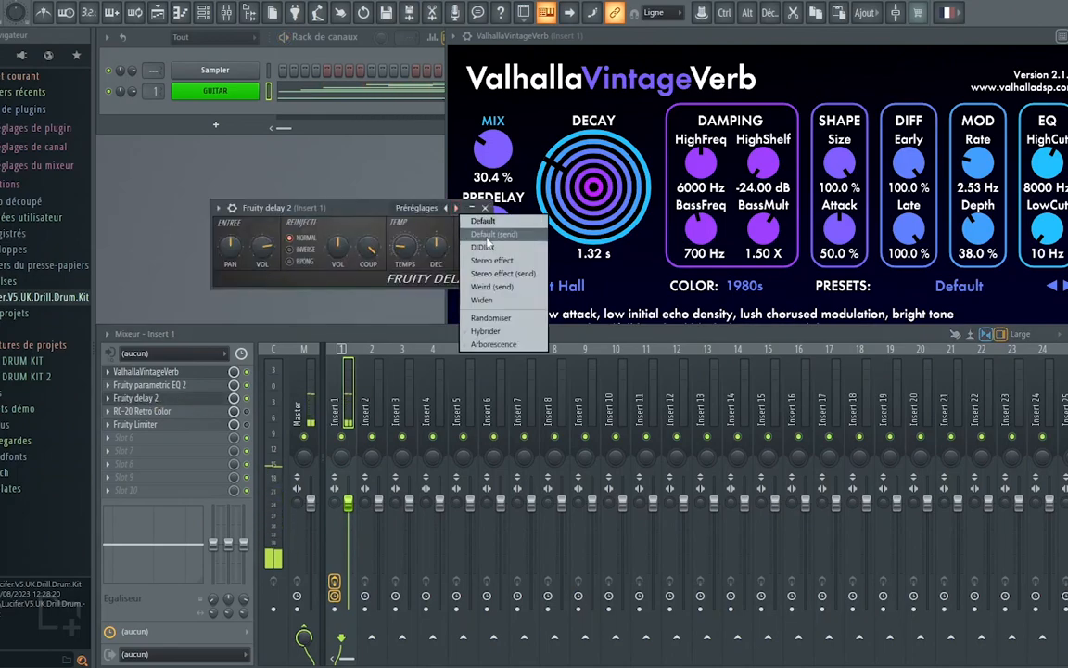
{"action": "left_click", "coordinate": [490, 237]}
{"action": "right_click", "coordinate": [457, 210]}
{"action": "left_click", "coordinate": [481, 242]}
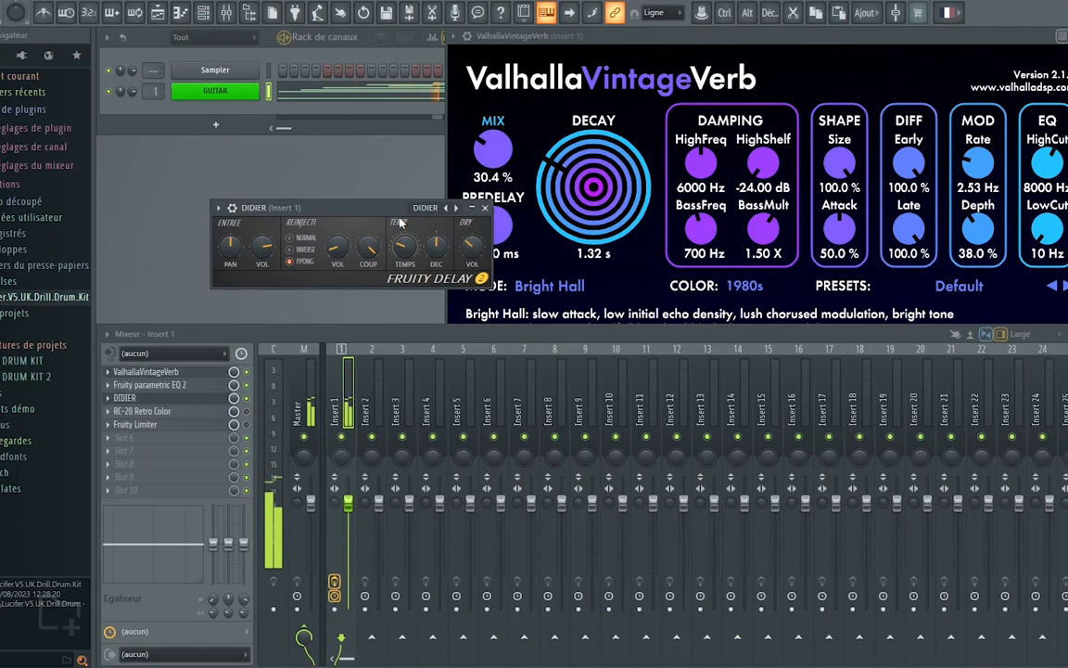
{"action": "left_click", "coordinate": [216, 92]}
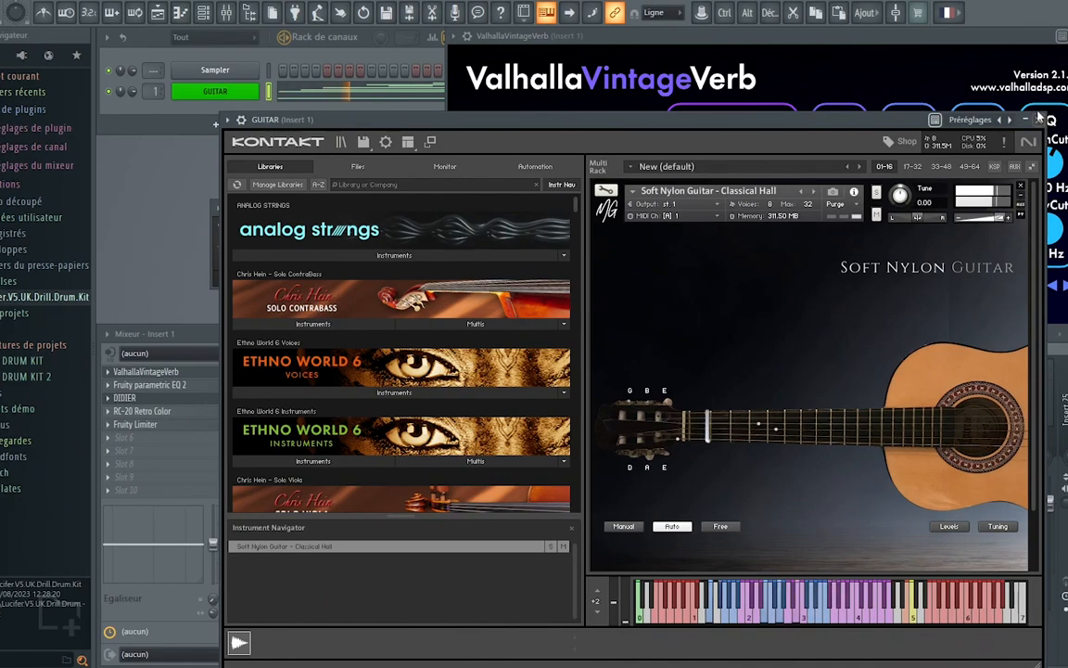
{"action": "left_click", "coordinate": [1039, 119]}
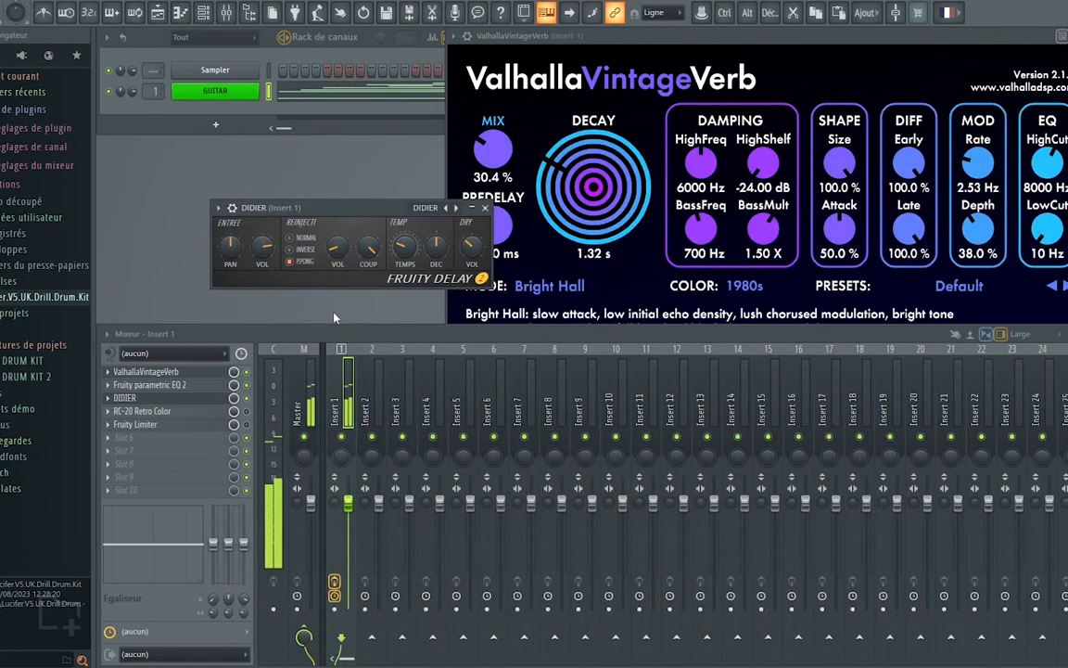
Step: Enable RC-20 Retro Color with Noise at 8 % and Distort at 35 %, raise Wobble, and turn on the Space module at a moderate level
{"action": "left_click", "coordinate": [228, 411]}
{"action": "left_click_drag", "start_coordinate": [358, 364], "coordinate": [362, 442]}
{"action": "left_click_drag", "start_coordinate": [454, 395], "coordinate": [456, 373]}
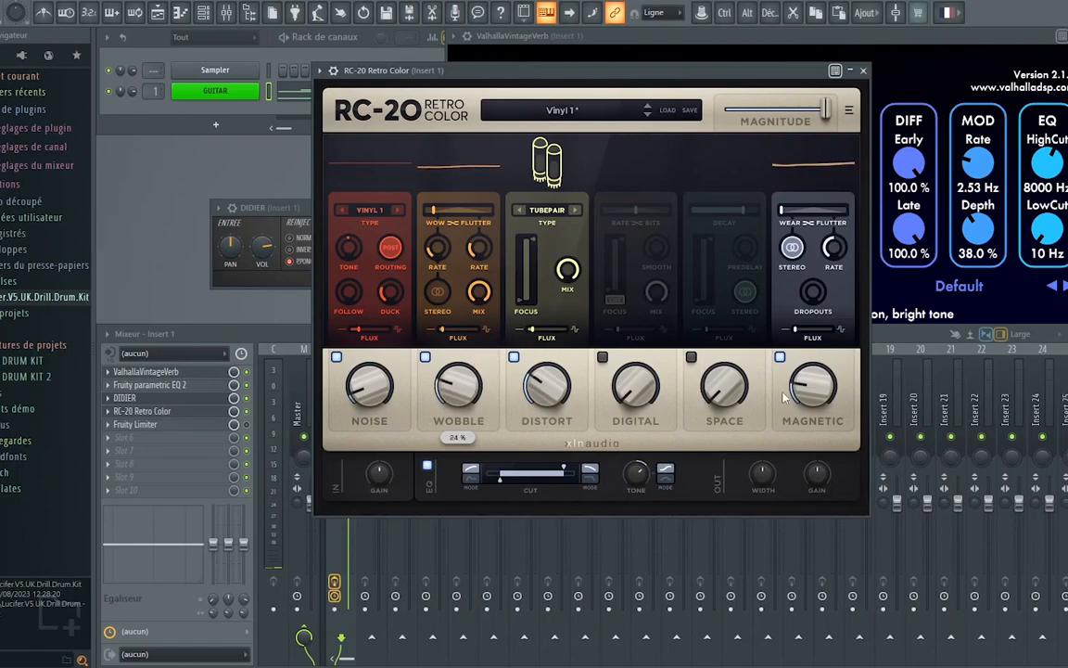
{"action": "left_click", "coordinate": [691, 358]}
{"action": "left_click_drag", "start_coordinate": [726, 388], "coordinate": [733, 304]}
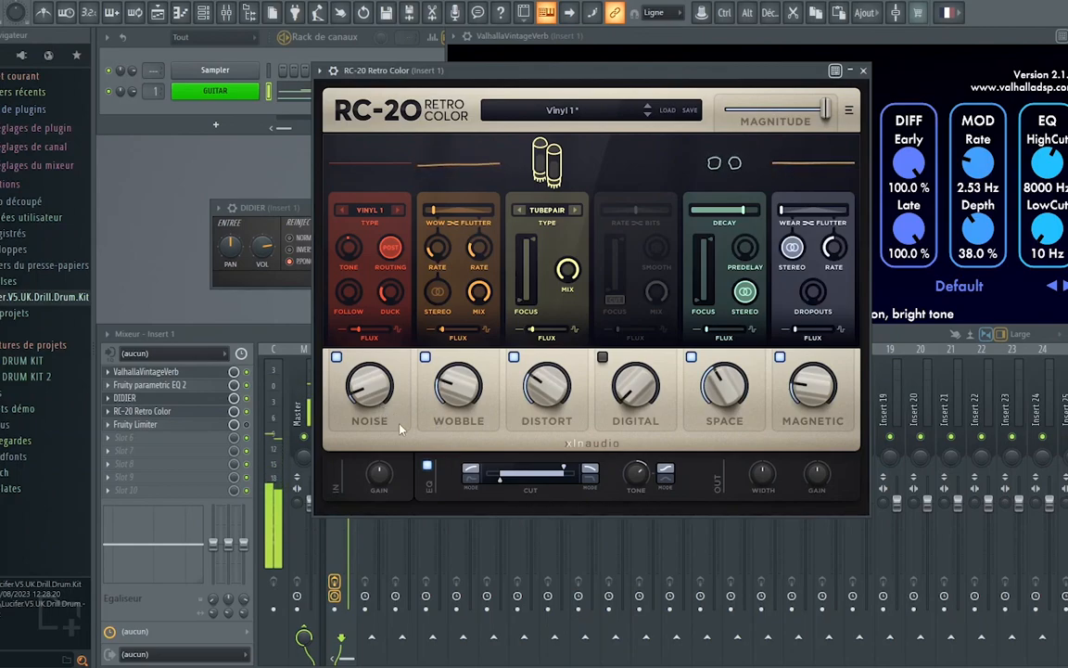
{"action": "mouse_move", "coordinate": [362, 403]}
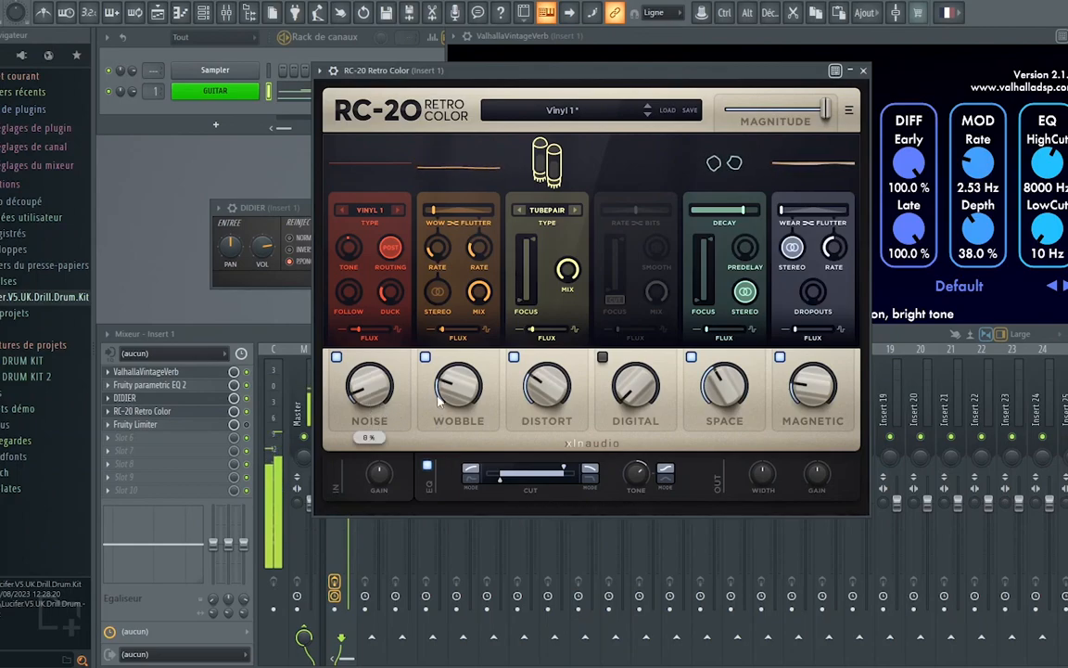
{"action": "mouse_move", "coordinate": [557, 385]}
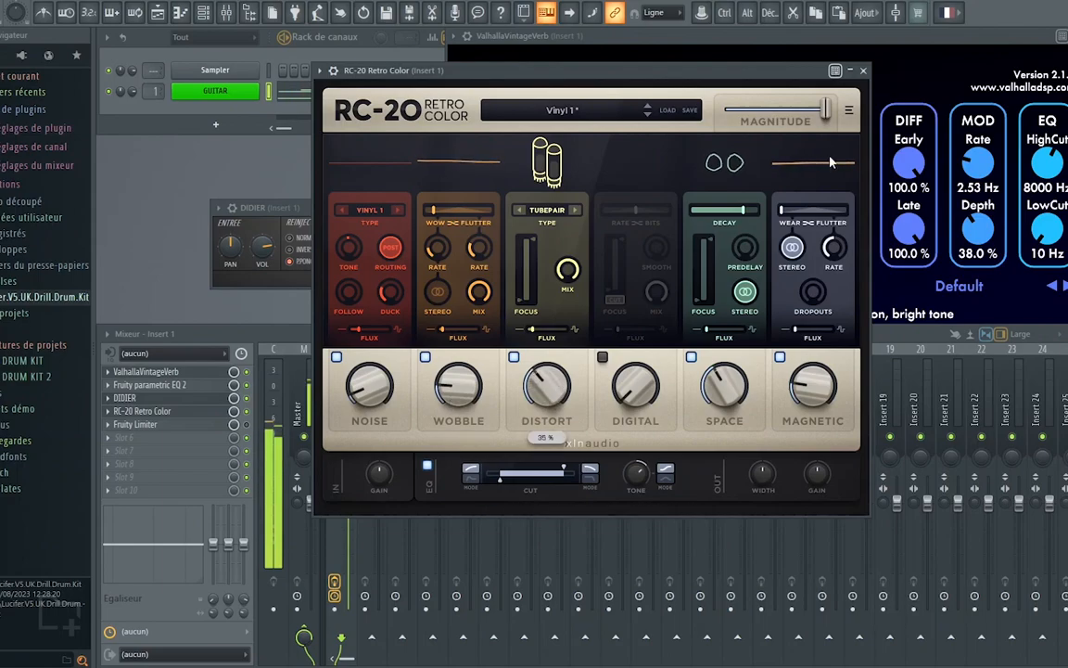
{"action": "left_click", "coordinate": [863, 71]}
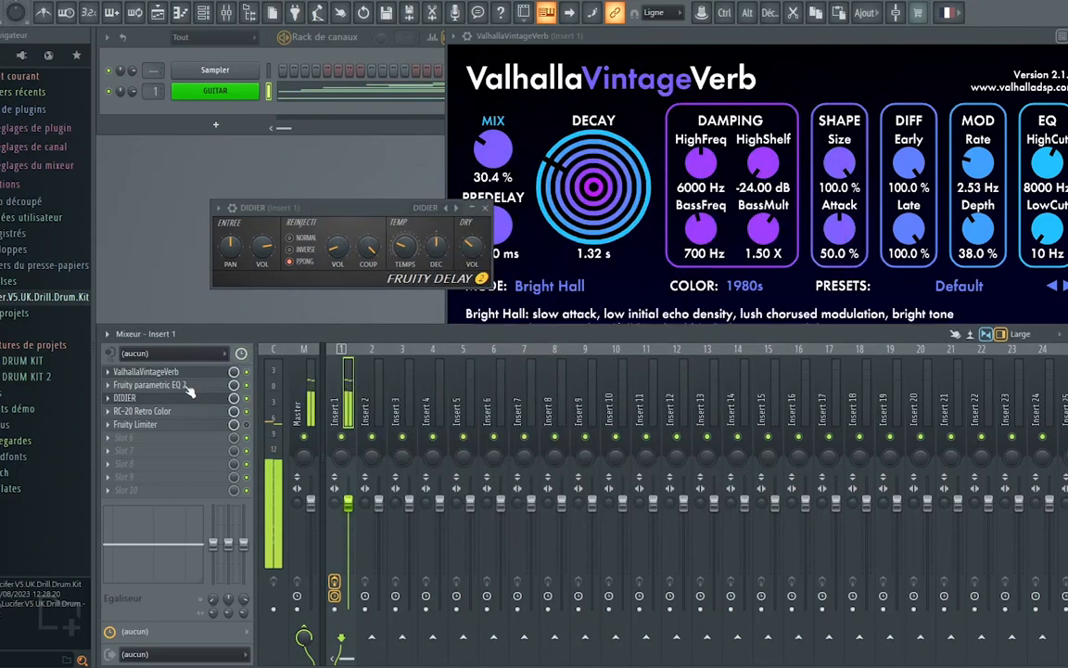
Step: Refine Fruity parametric EQ 2 by raising band 6 slightly and lowering band 4 at about 496 Hz
{"action": "left_click", "coordinate": [149, 384]}
{"action": "left_click_drag", "start_coordinate": [693, 287], "coordinate": [692, 281]}
{"action": "left_click_drag", "start_coordinate": [604, 299], "coordinate": [601, 304]}
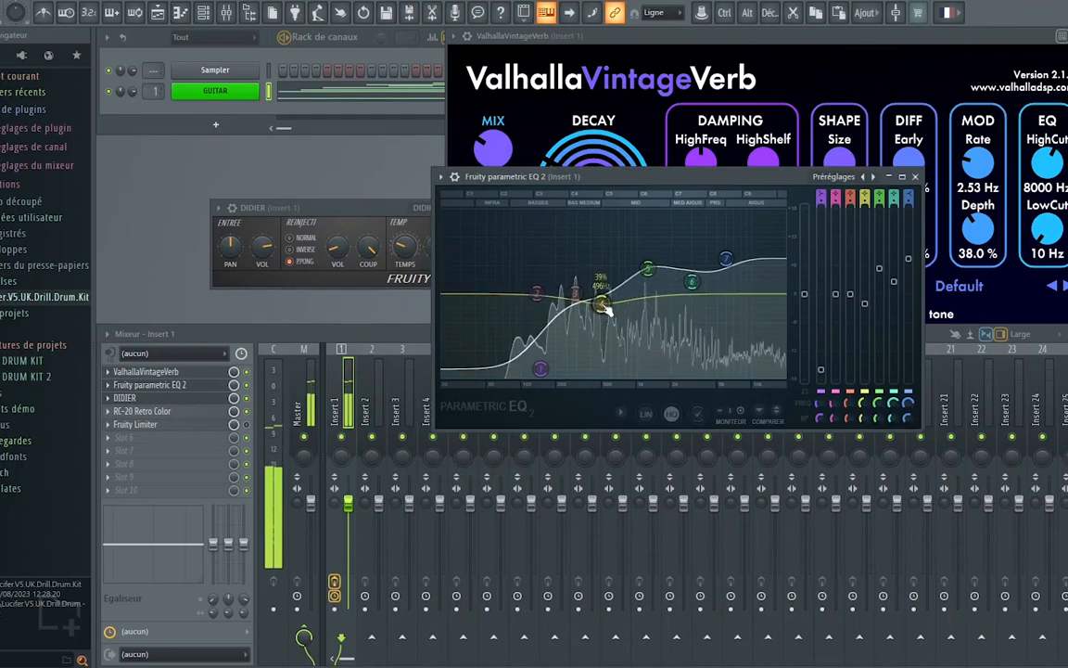
{"action": "left_click", "coordinate": [914, 176]}
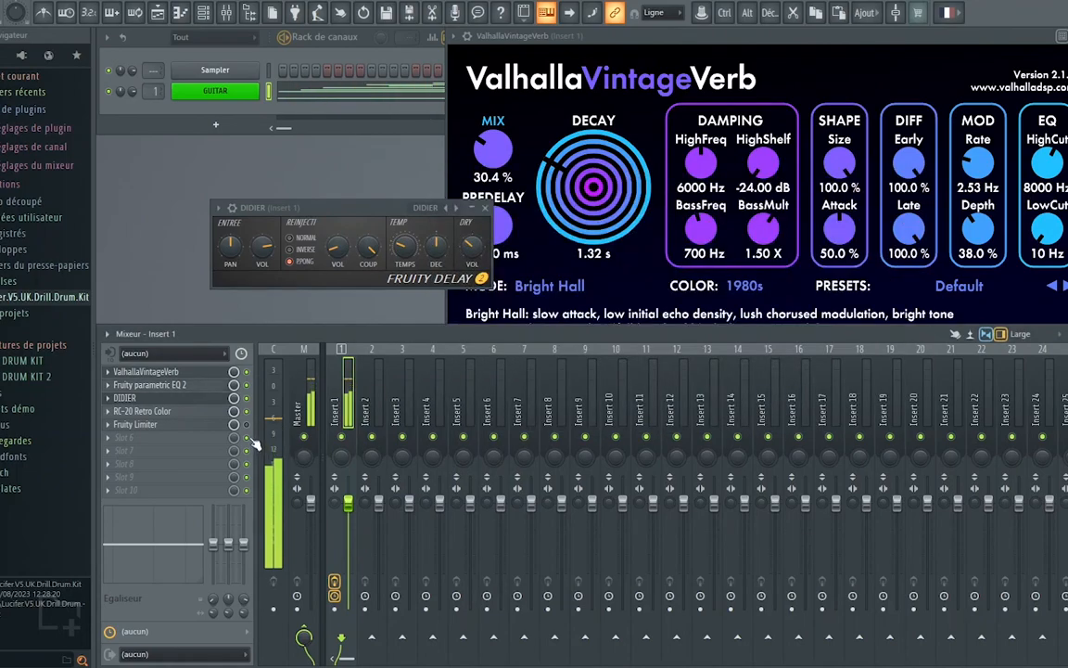
Step: Enable Fruity Limiter in COMP mode, lower its threshold, raise the ratio, adjust attack and release, and increase the gain slightly
{"action": "left_click", "coordinate": [191, 425]}
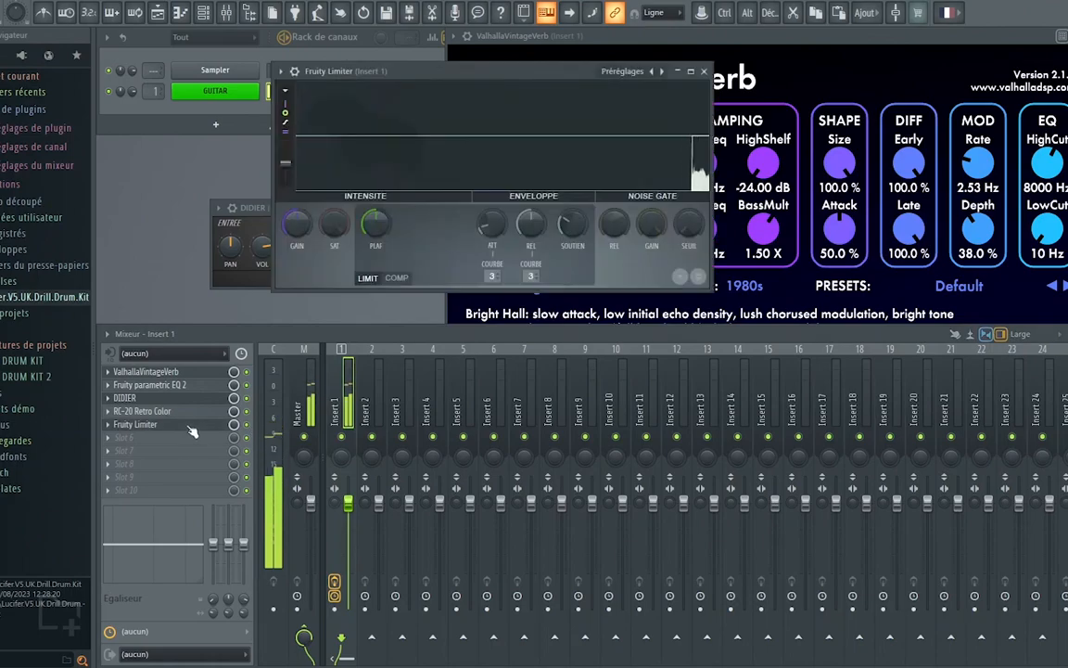
{"action": "left_click_drag", "start_coordinate": [376, 224], "coordinate": [375, 293]}
{"action": "left_click_drag", "start_coordinate": [451, 223], "coordinate": [452, 190]}
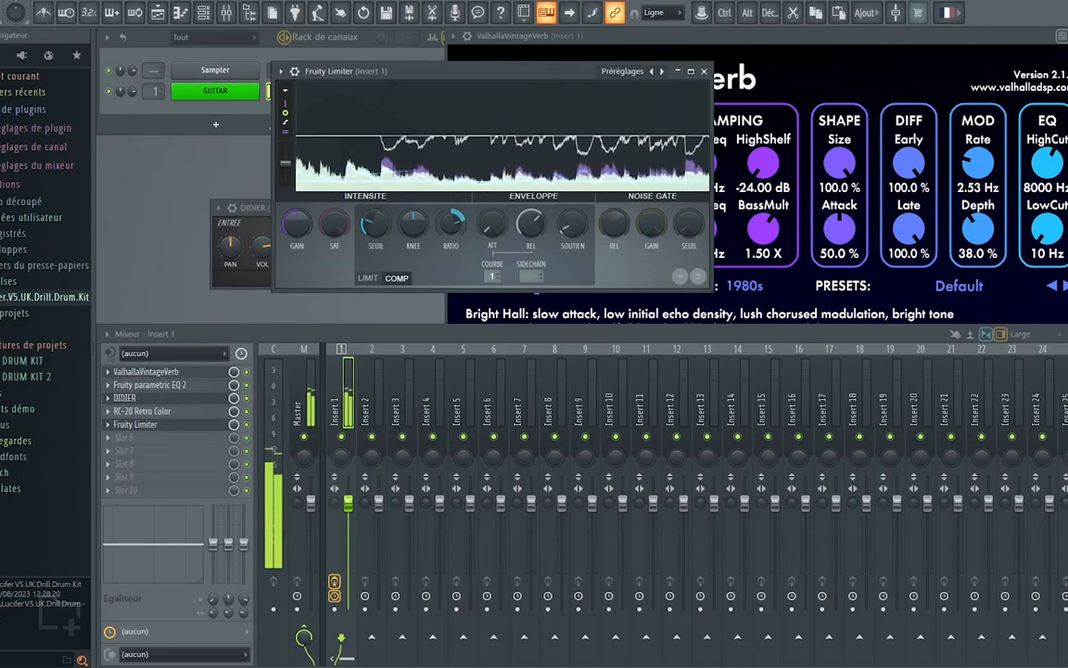
{"action": "left_click_drag", "start_coordinate": [491, 230], "coordinate": [490, 217]}
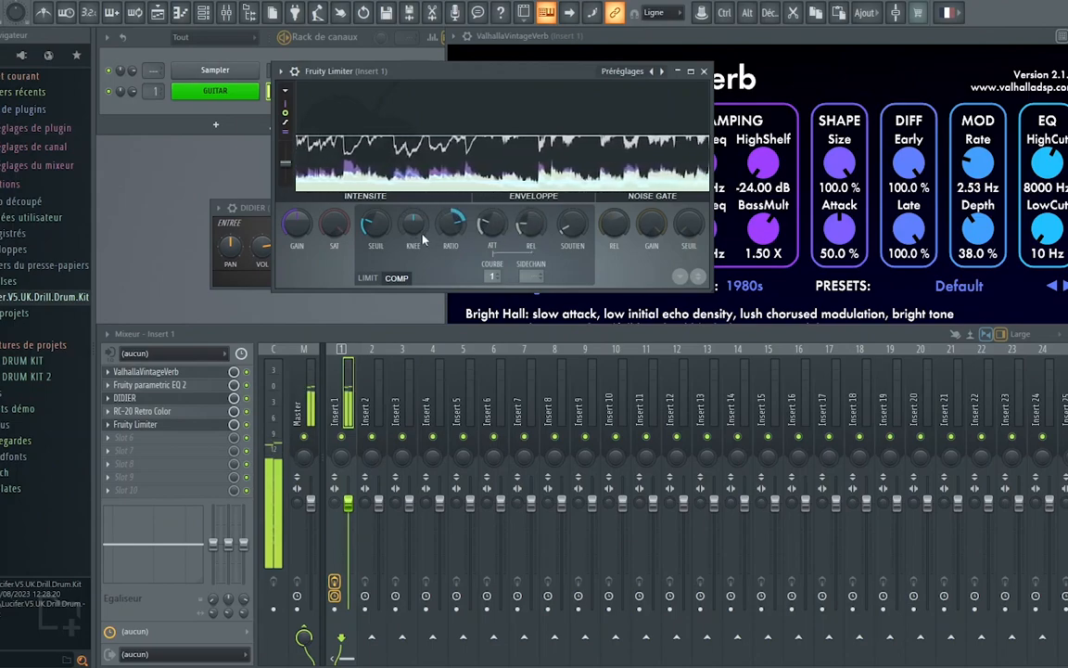
{"action": "left_click_drag", "start_coordinate": [297, 224], "coordinate": [297, 200]}
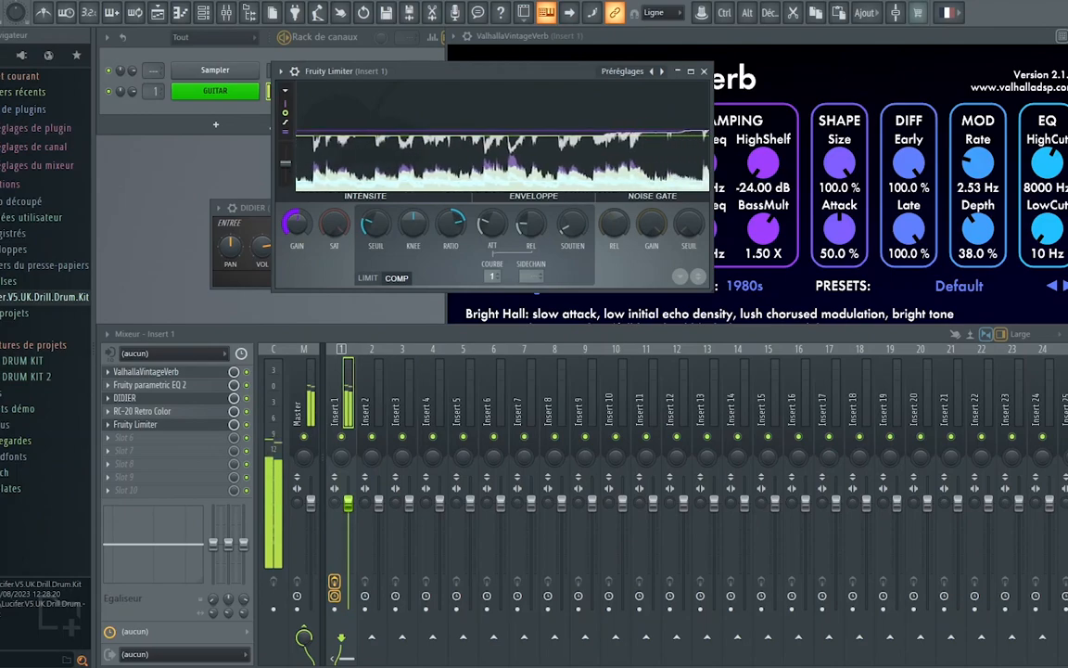
Step: Search the effect plugins for OZONE and load Ozone 11 Imager into slot 6 of Insert 1
{"action": "left_click", "coordinate": [110, 440]}
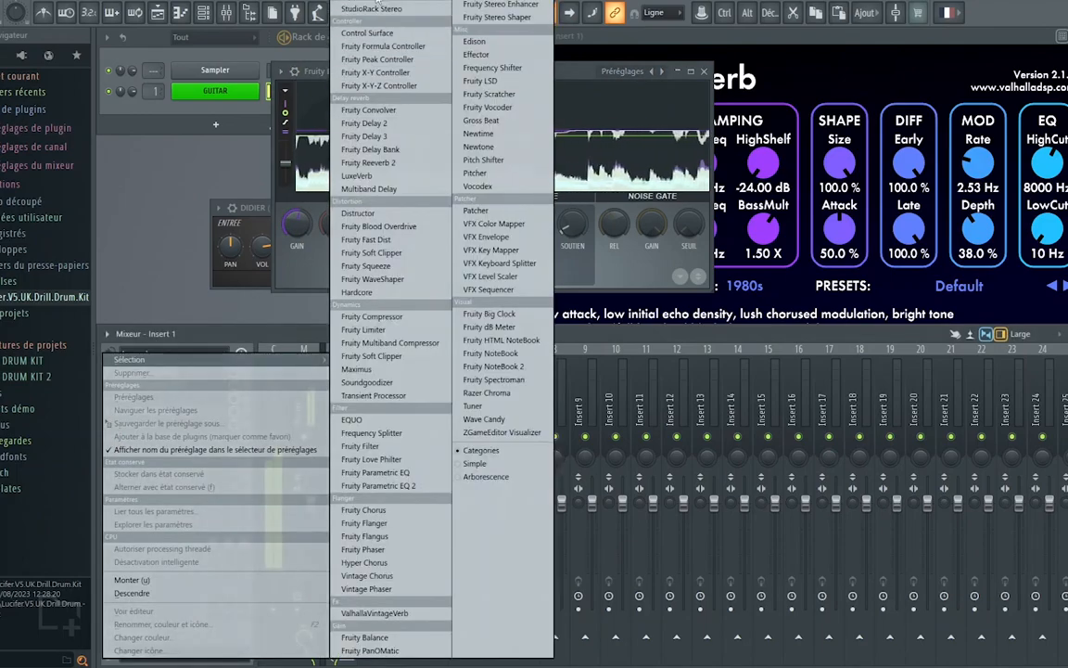
{"action": "left_click", "coordinate": [366, 2]}
{"action": "left_click", "coordinate": [525, 641]}
{"action": "type", "text": "OZONE"}
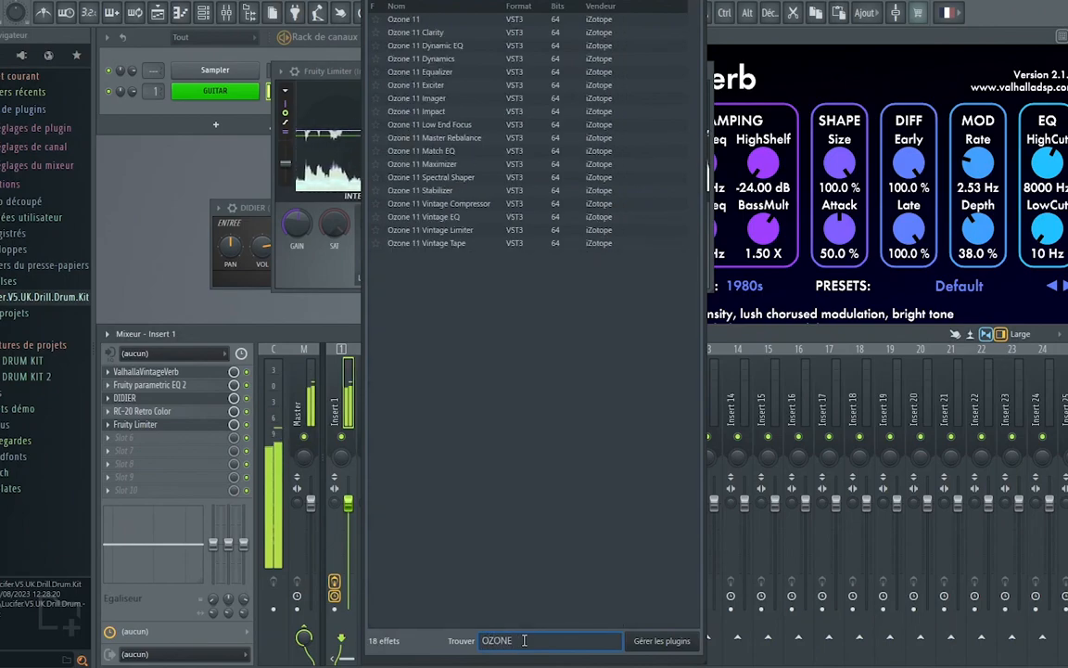
{"action": "double_click", "coordinate": [429, 99]}
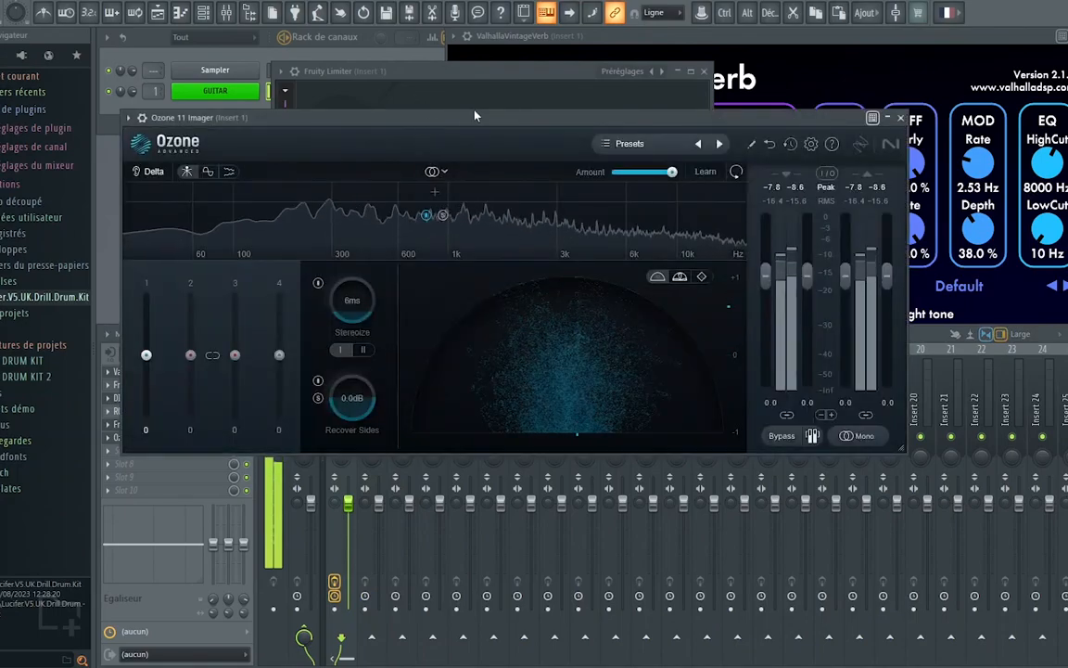
Step: Split Ozone 11 Imager into three bands at 189 Hz and 3.2 kHz, with widths of -100, 20 and 71
{"action": "left_click", "coordinate": [563, 204]}
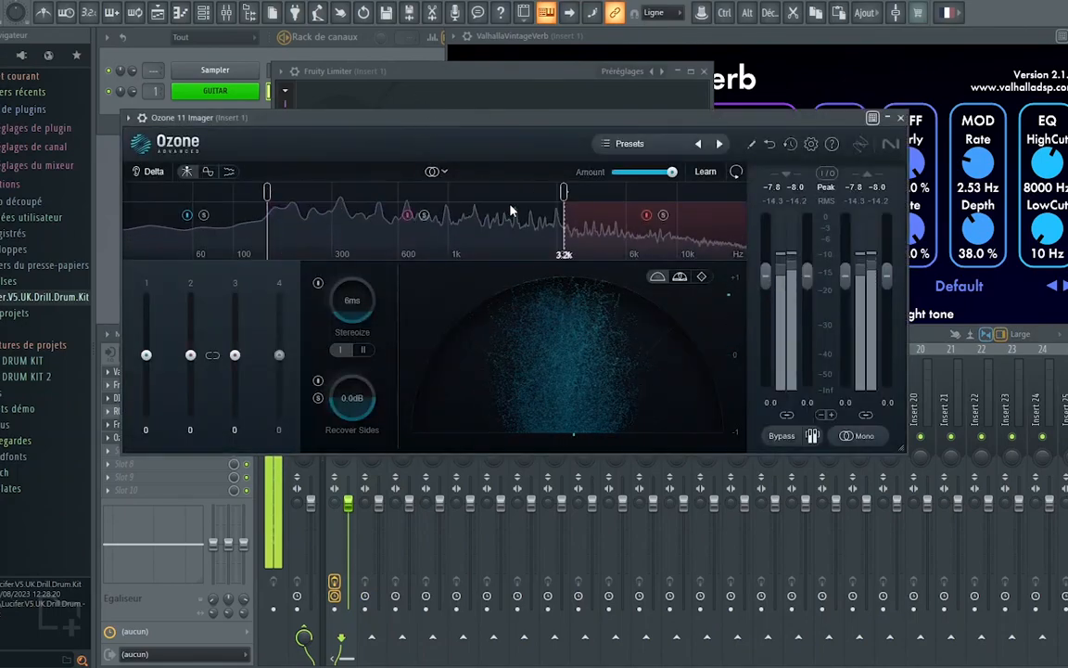
{"action": "left_click_drag", "start_coordinate": [267, 192], "coordinate": [289, 204]}
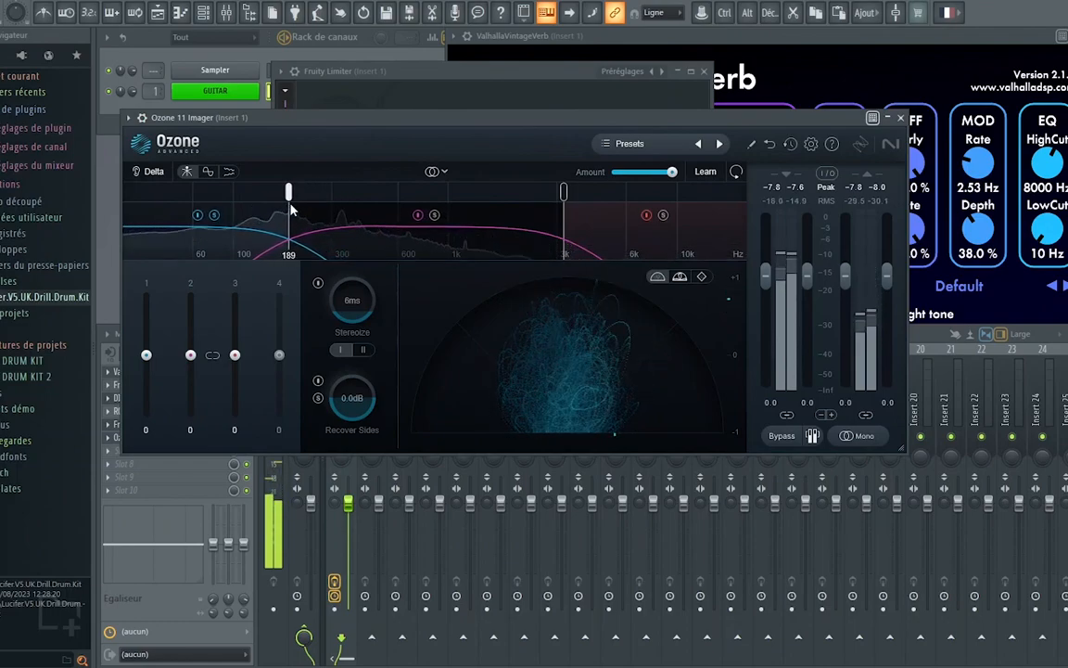
{"action": "left_click_drag", "start_coordinate": [145, 355], "coordinate": [146, 413]}
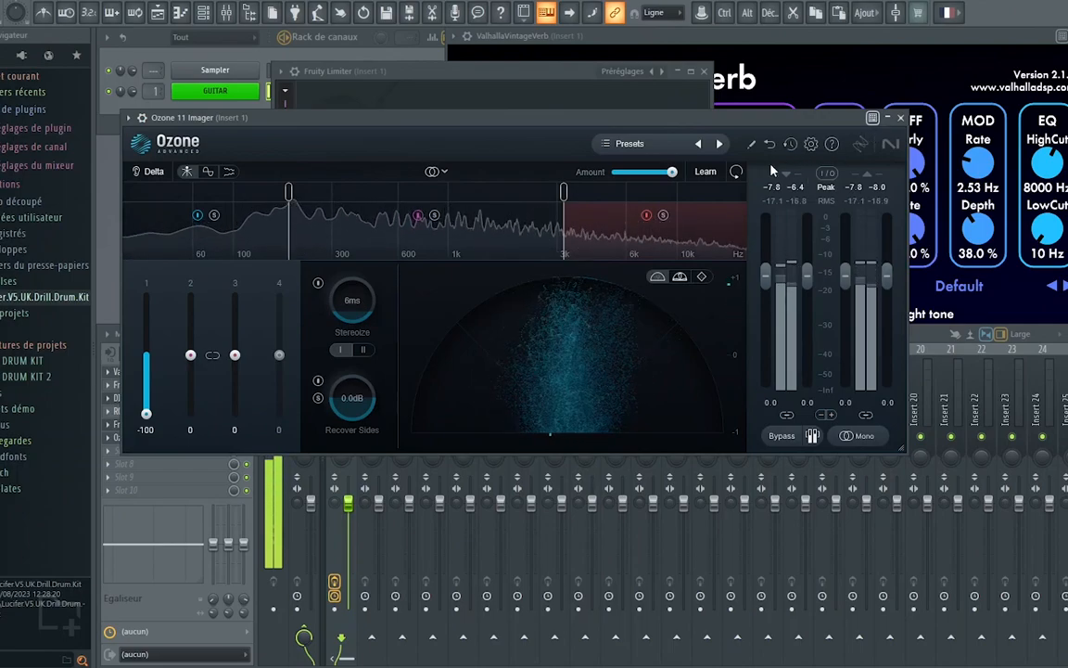
{"action": "left_click_drag", "start_coordinate": [190, 355], "coordinate": [192, 336]}
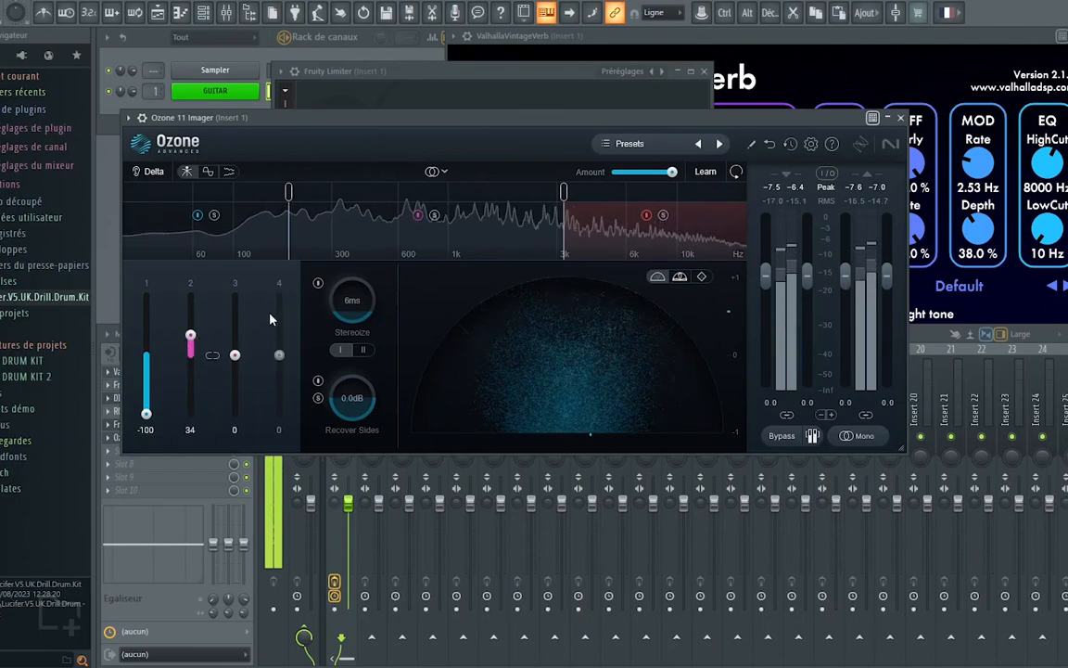
{"action": "left_click_drag", "start_coordinate": [235, 354], "coordinate": [190, 349]}
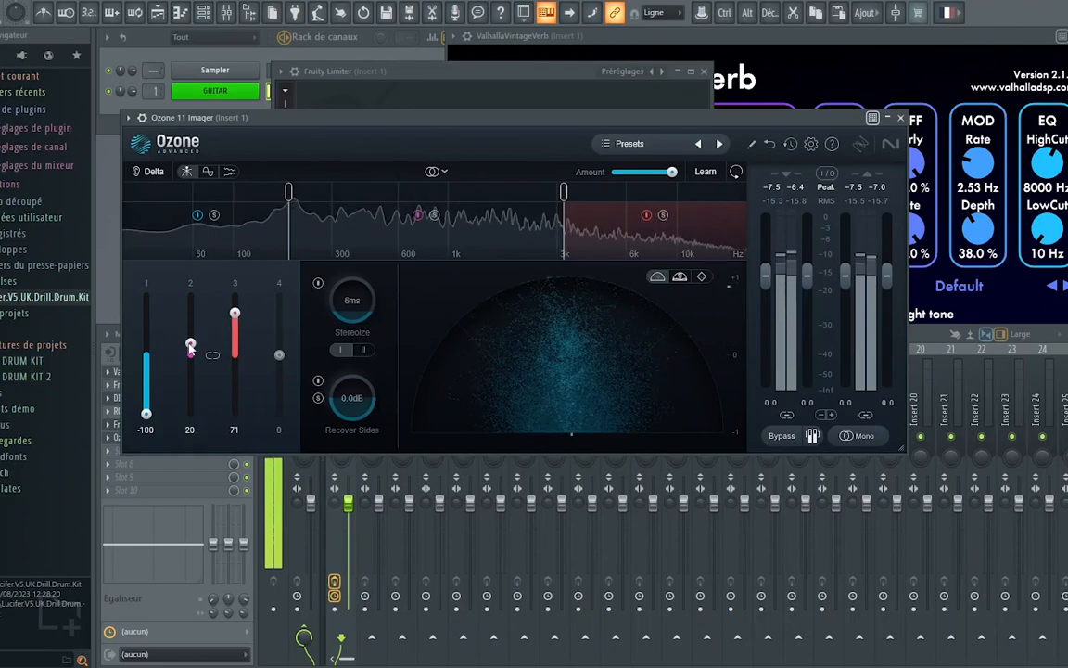
{"action": "left_click", "coordinate": [900, 118]}
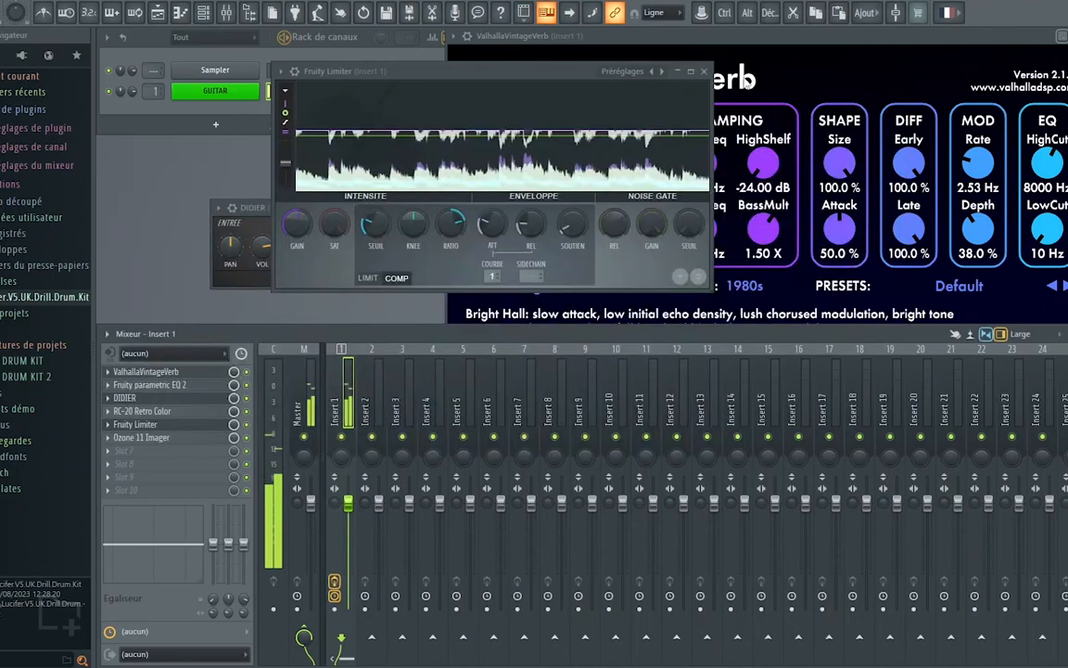
Step: Review the Fruity parametric EQ 2 curve on Insert 1 and play back the processed guitar melody
{"action": "left_click_drag", "start_coordinate": [425, 335], "coordinate": [412, 305]}
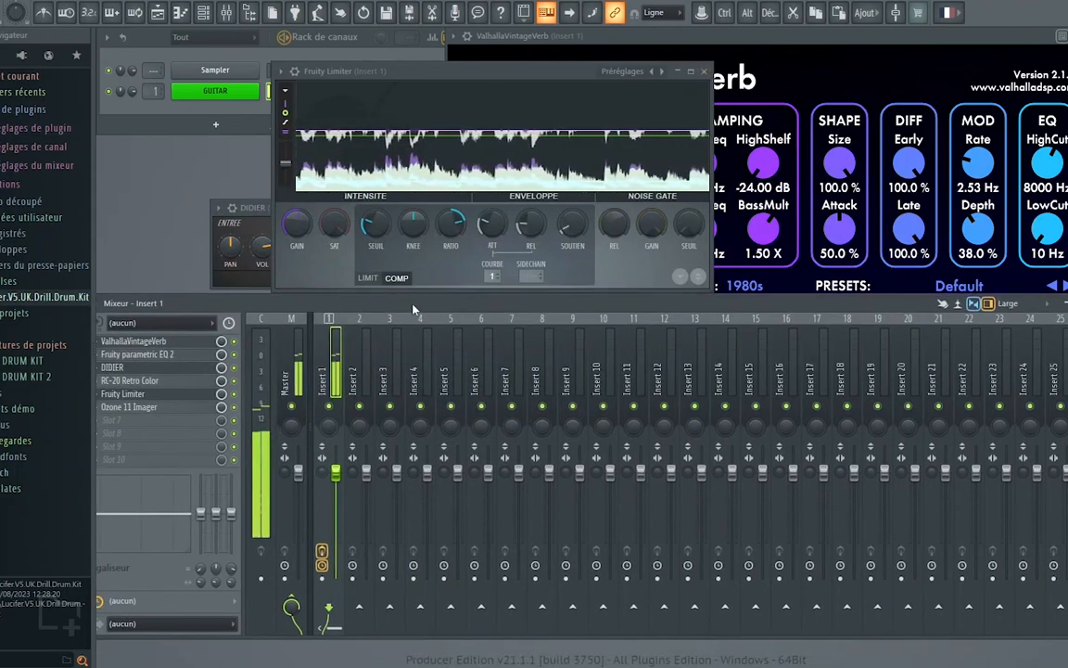
{"action": "mouse_move", "coordinate": [672, 306]}
{"action": "left_mouse_down"}
{"action": "mouse_move", "coordinate": [701, 309]}
{"action": "mouse_move", "coordinate": [676, 327]}
{"action": "left_mouse_up"}
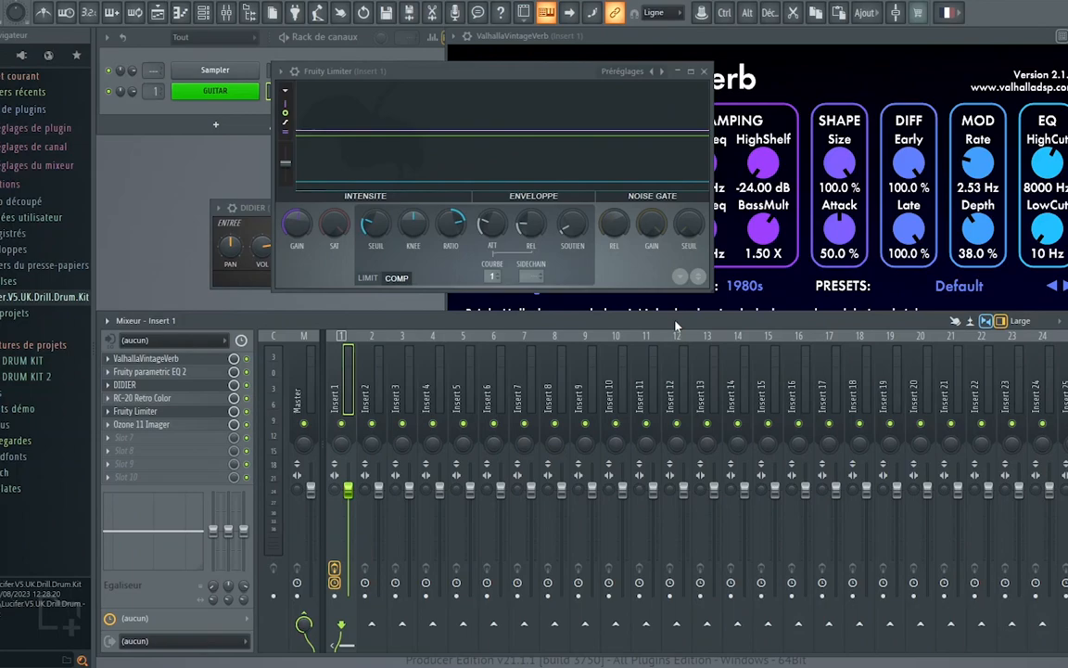
{"action": "left_click", "coordinate": [168, 373]}
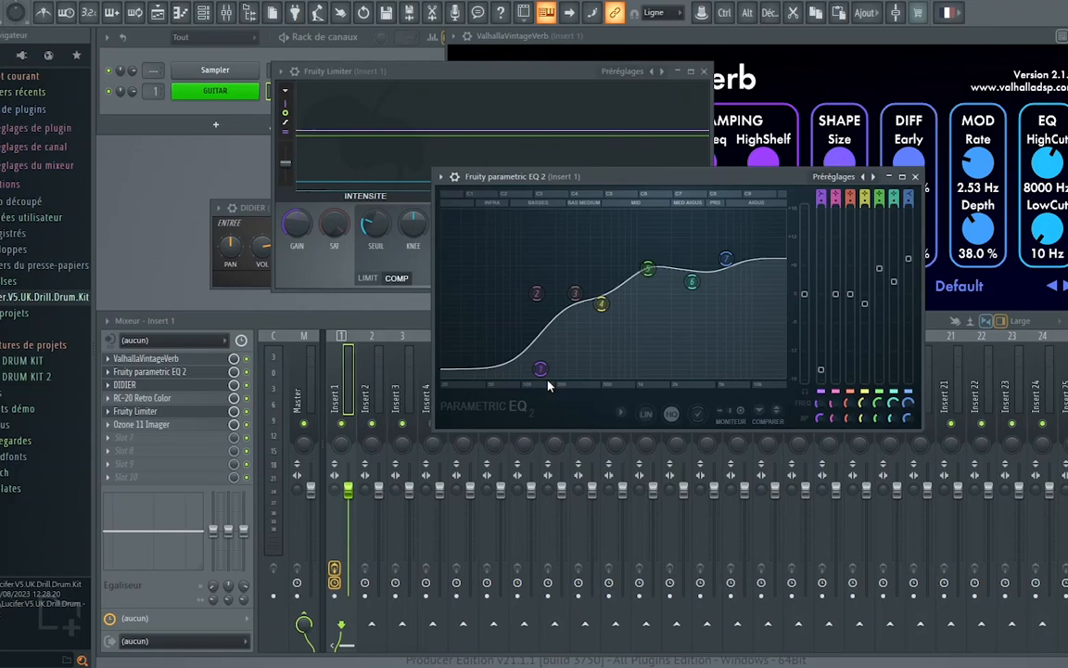
{"action": "left_click", "coordinate": [916, 177]}
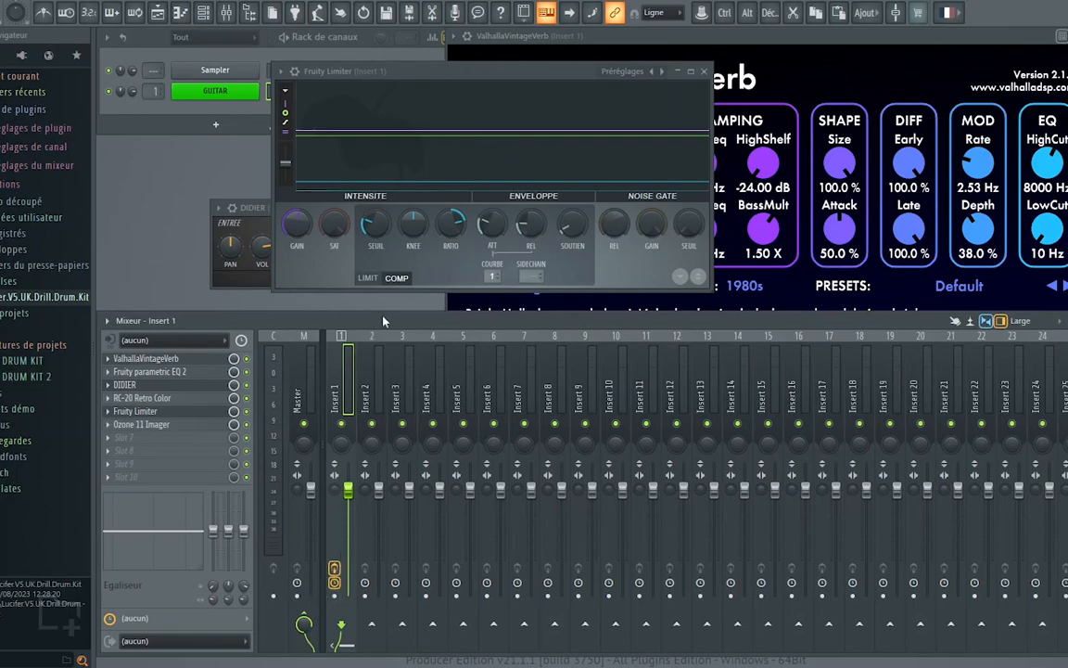
{"action": "key", "text": "space"}
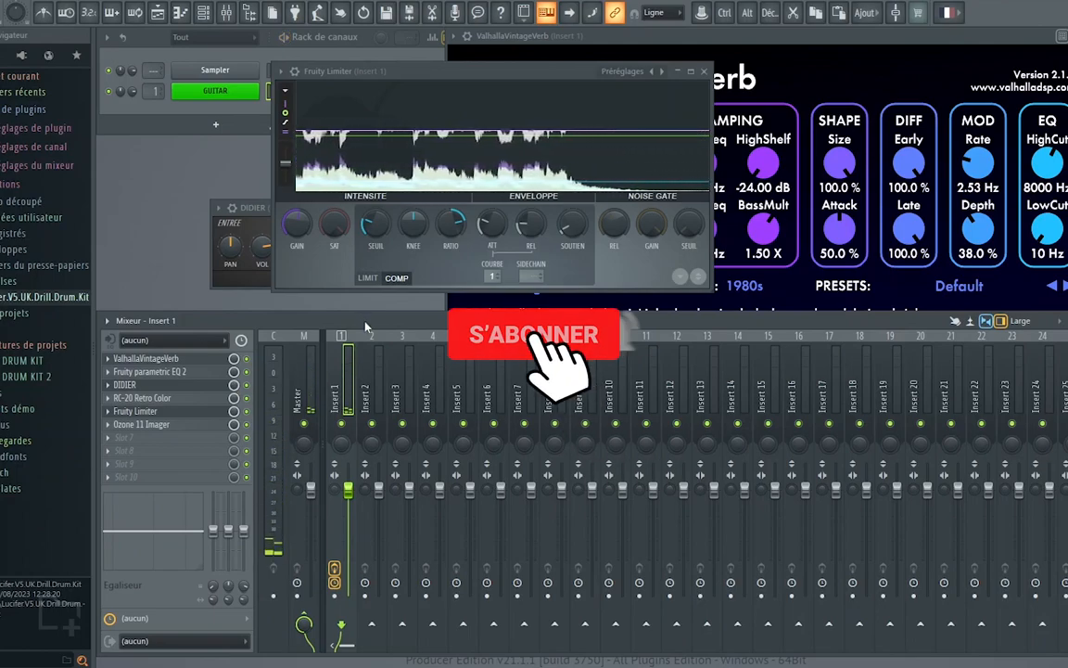
Step: Set ValhallaVintageVerb's mix to 24.0 % and its low cut to 420 Hz
{"action": "left_click", "coordinate": [718, 53]}
{"action": "left_click_drag", "start_coordinate": [519, 153], "coordinate": [501, 166]}
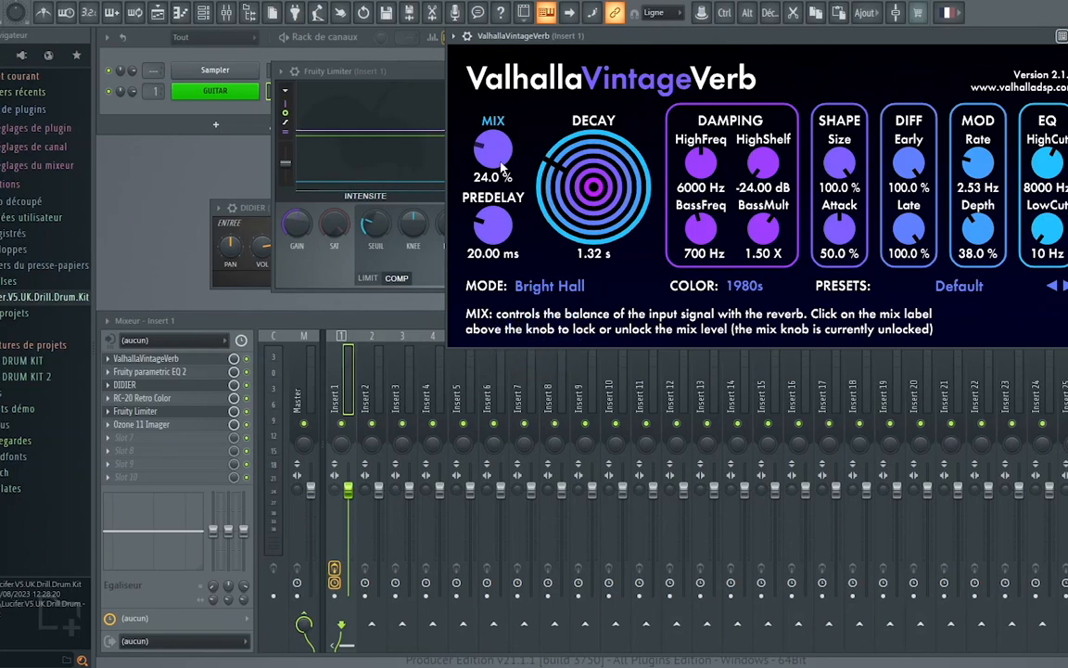
{"action": "left_click_drag", "start_coordinate": [1049, 232], "coordinate": [1050, 206]}
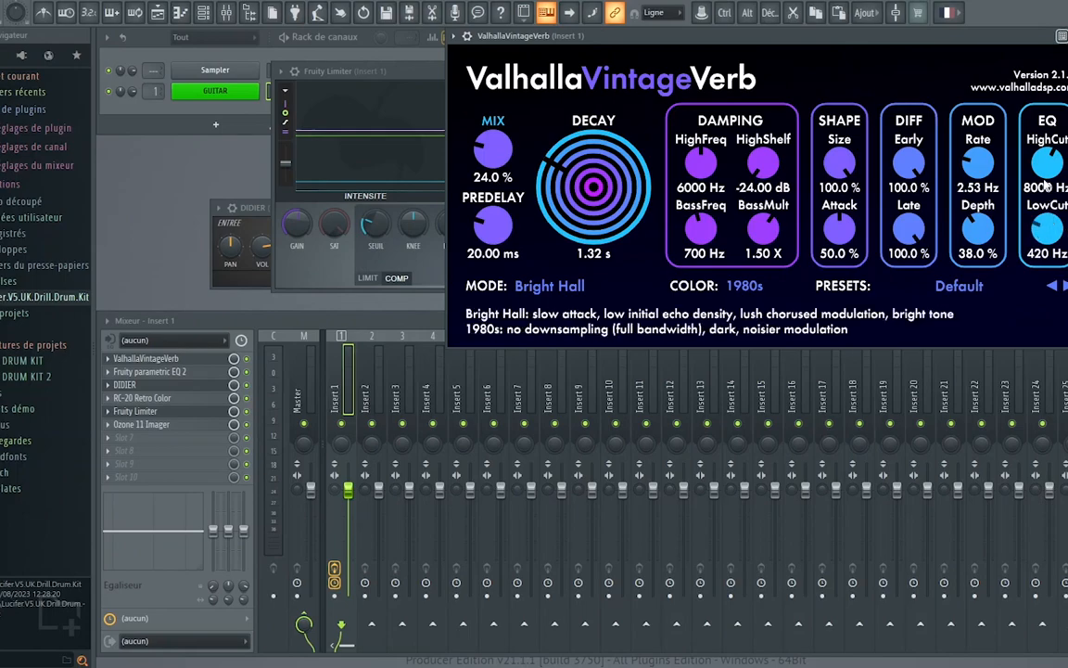